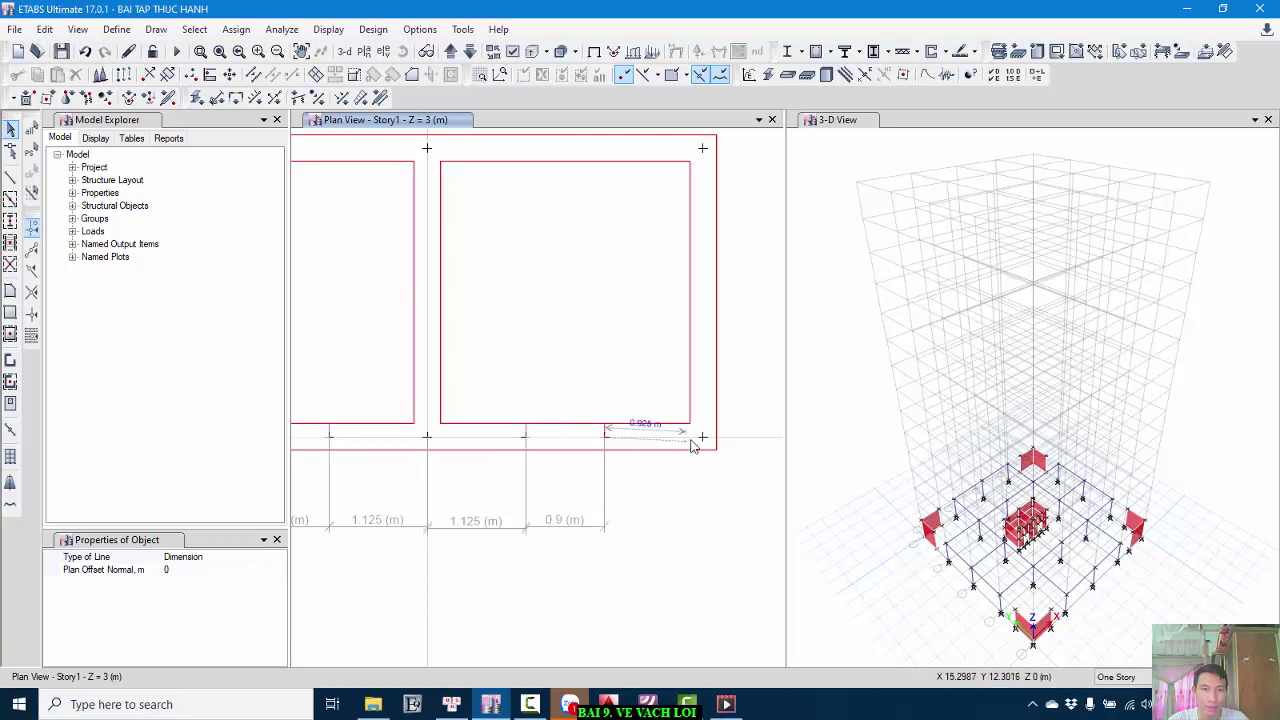
- Dimension the core's lower wall from the right opening's outer edge to the outer right corner
{"action": "left_click", "coordinate": [703, 437]}
{"action": "left_click", "coordinate": [688, 531]}
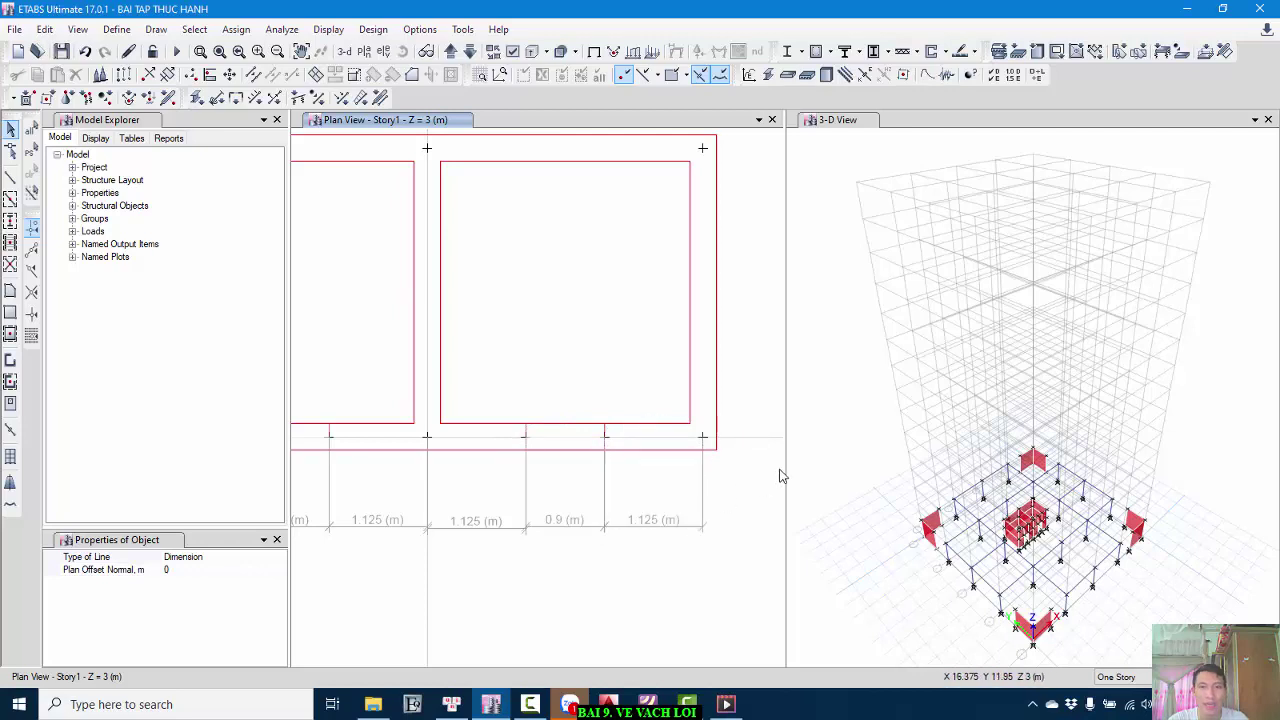
{"action": "key", "text": "Escape"}
- Switch to Foxit Phantom, check the core wall dimensions on the plan in Bai tap THXD.pdf, and return to ETABS
{"action": "left_click_drag", "start_coordinate": [459, 445], "coordinate": [600, 434]}
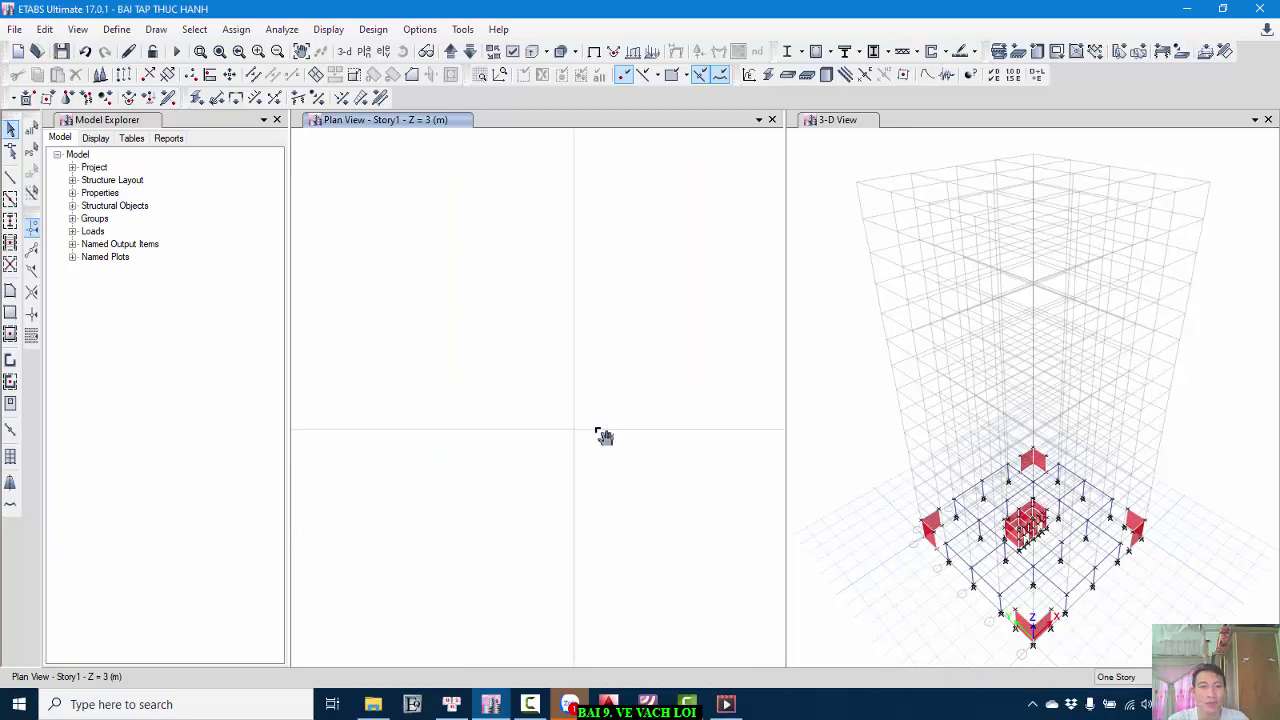
{"action": "left_click_drag", "start_coordinate": [391, 440], "coordinate": [449, 437]}
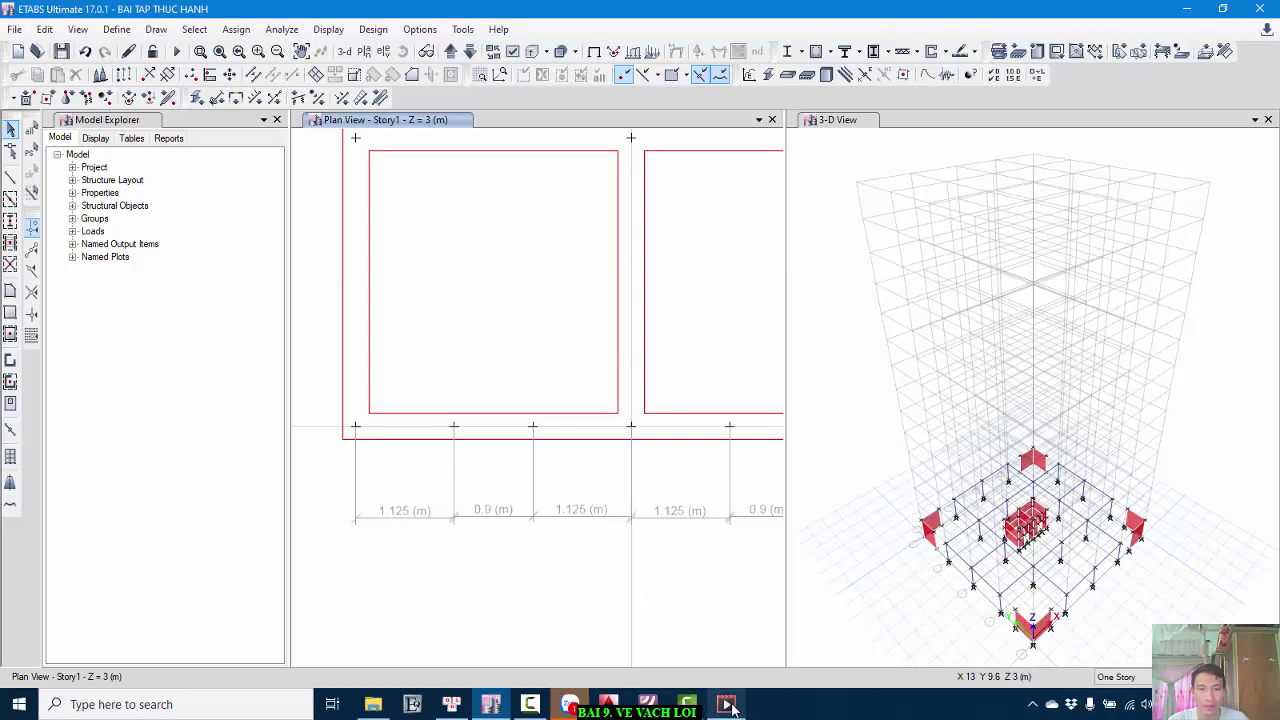
{"action": "left_click", "coordinate": [728, 705]}
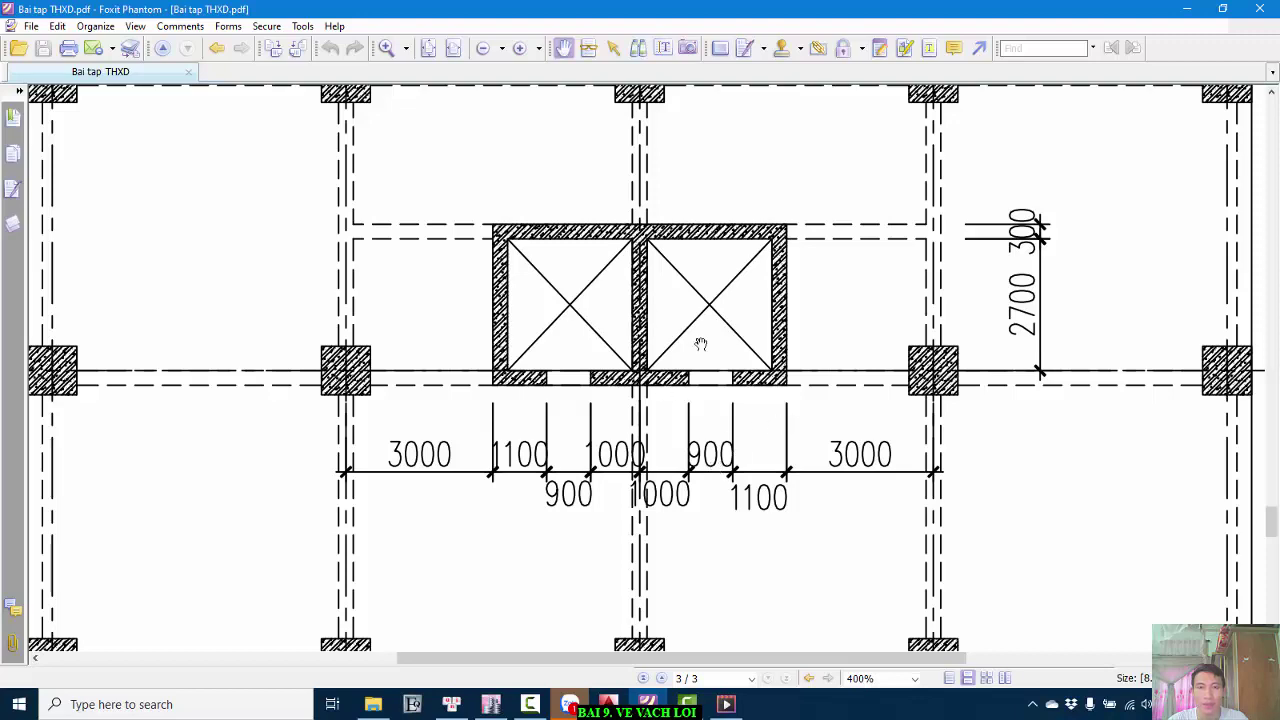
{"action": "left_click", "coordinate": [1187, 8]}
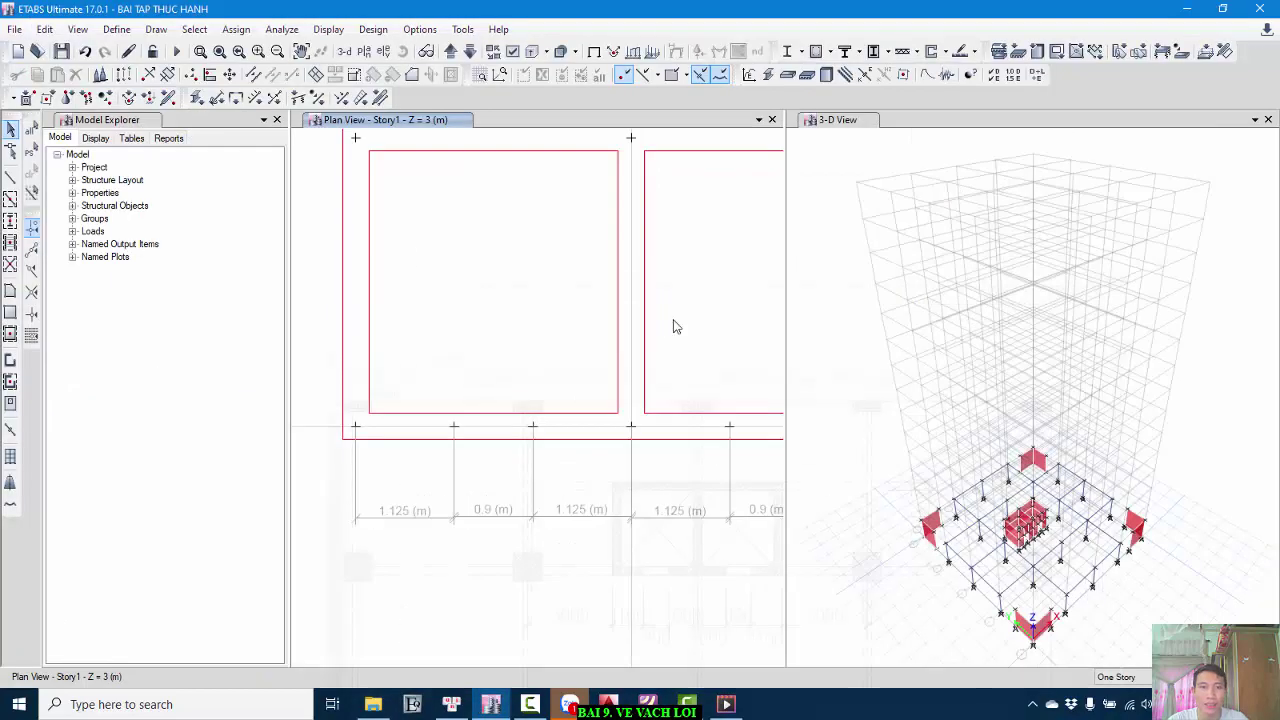
- Delete the existing core walls and start a multi-cell wall stack with a core height LY of 3 m
{"action": "left_click_drag", "start_coordinate": [330, 368], "coordinate": [588, 557]}
{"action": "key", "text": "Delete"}
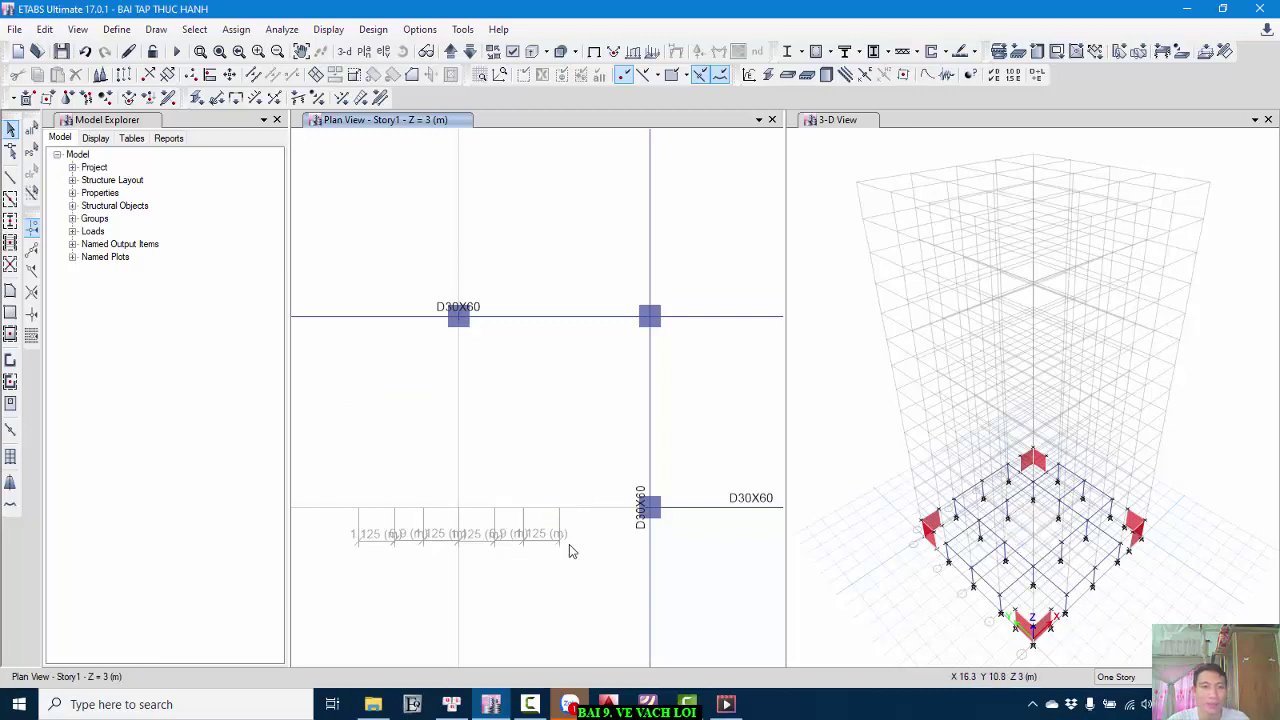
{"action": "left_click", "coordinate": [10, 457]}
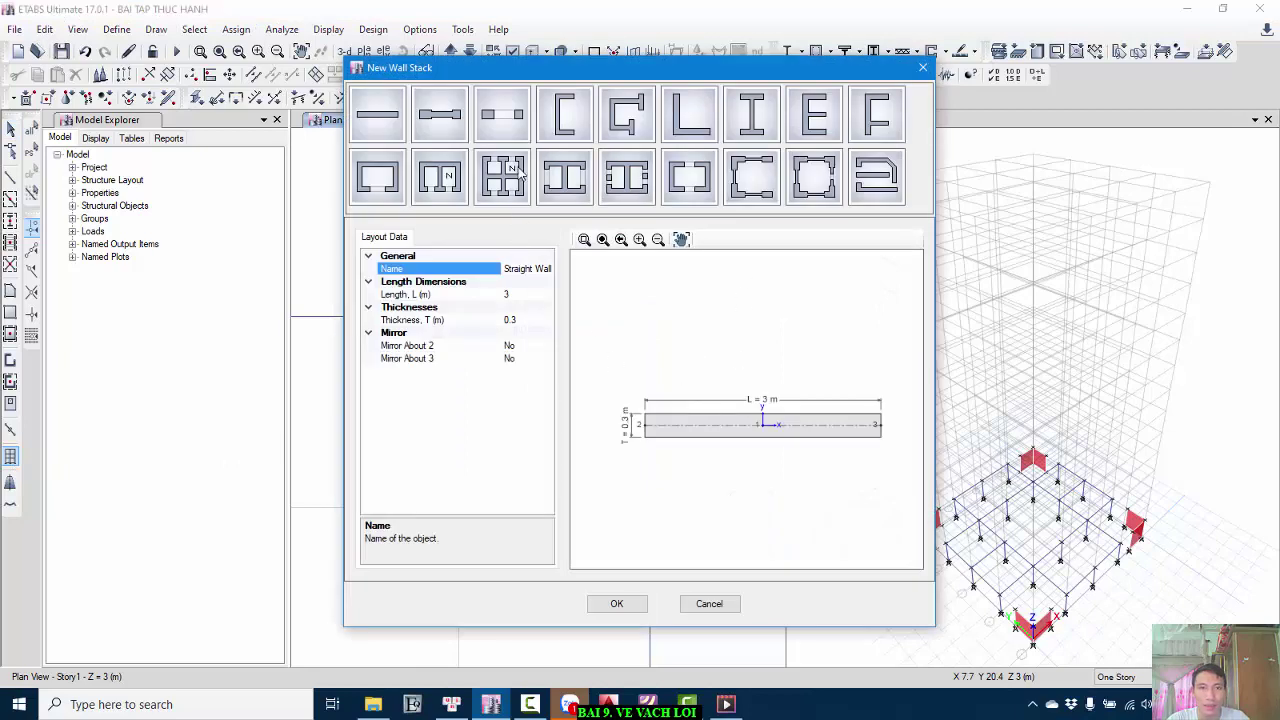
{"action": "left_click", "coordinate": [437, 193]}
{"action": "left_click", "coordinate": [528, 294]}
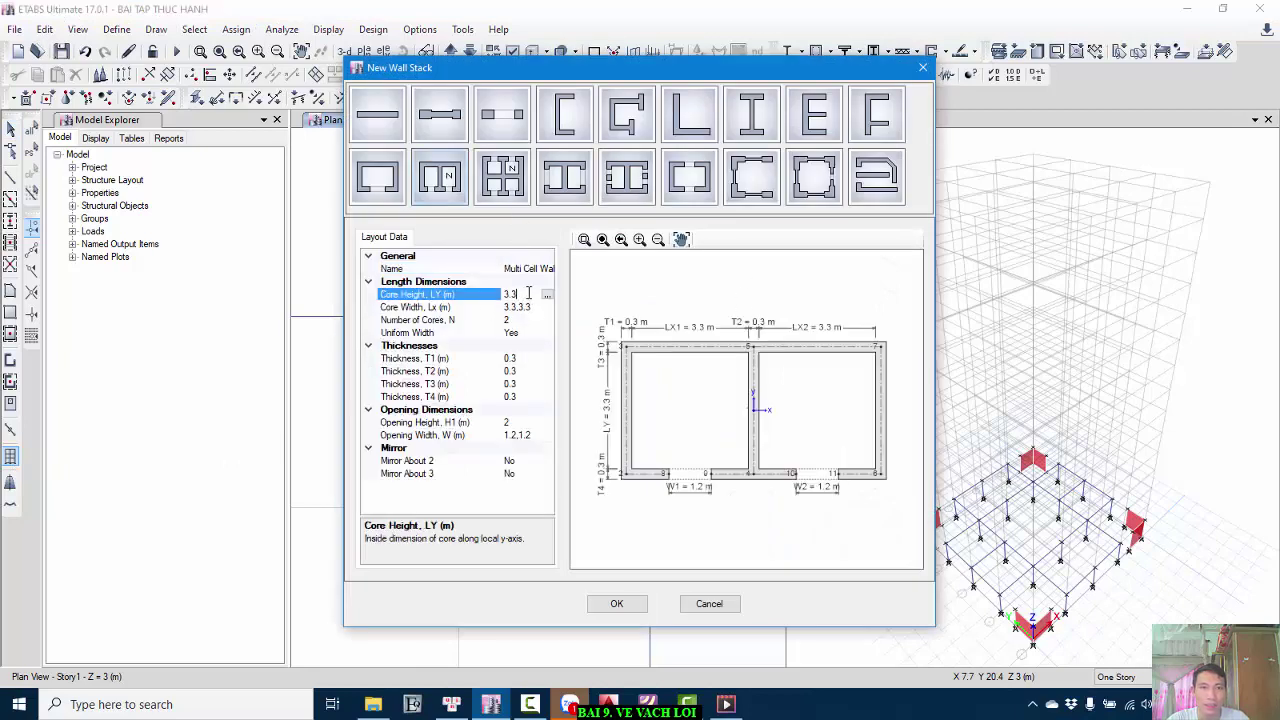
{"action": "type", "text": "3"}
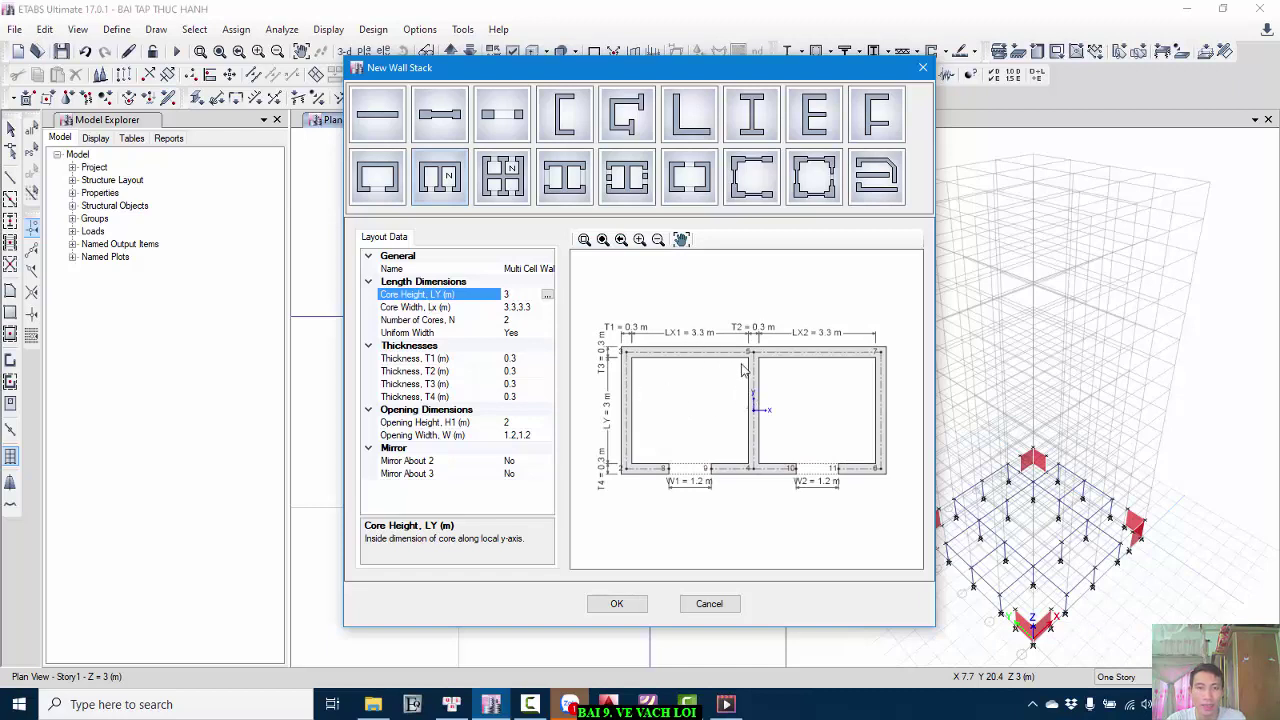
- Set the core width Lx to 2.55 m for both cells of the wall stack
{"action": "left_click", "coordinate": [534, 307]}
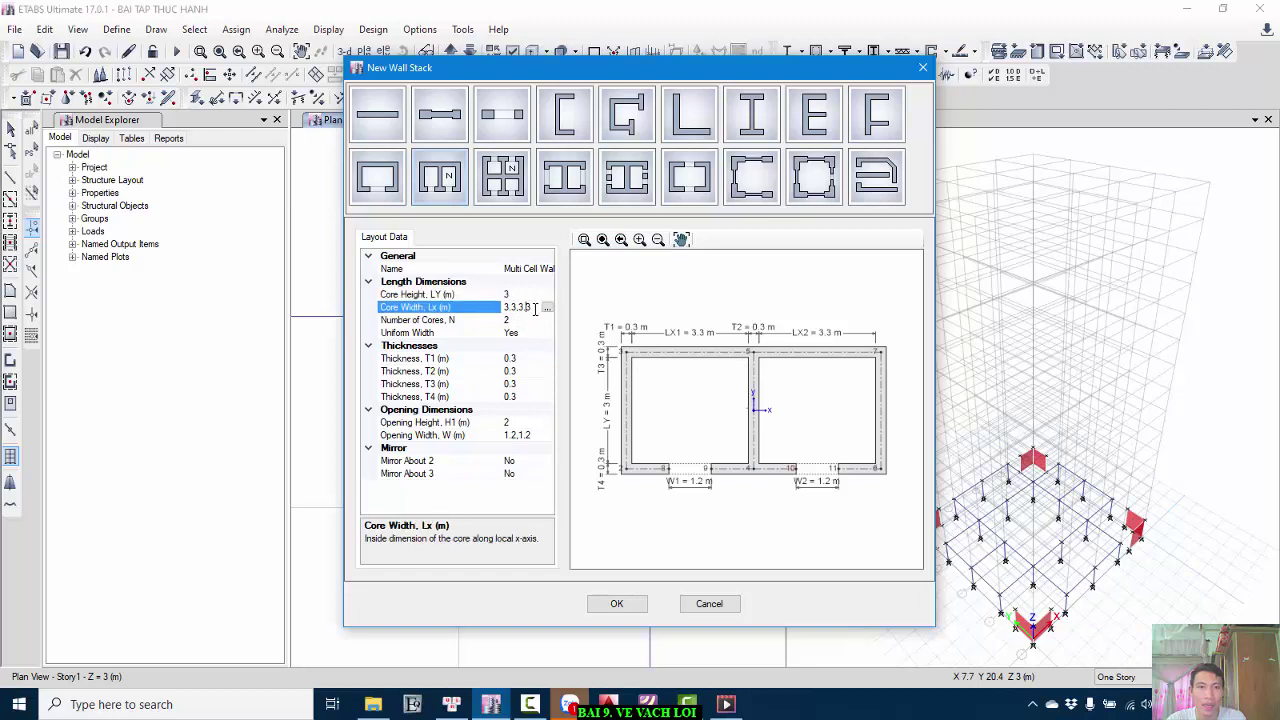
{"action": "left_click", "coordinate": [440, 309]}
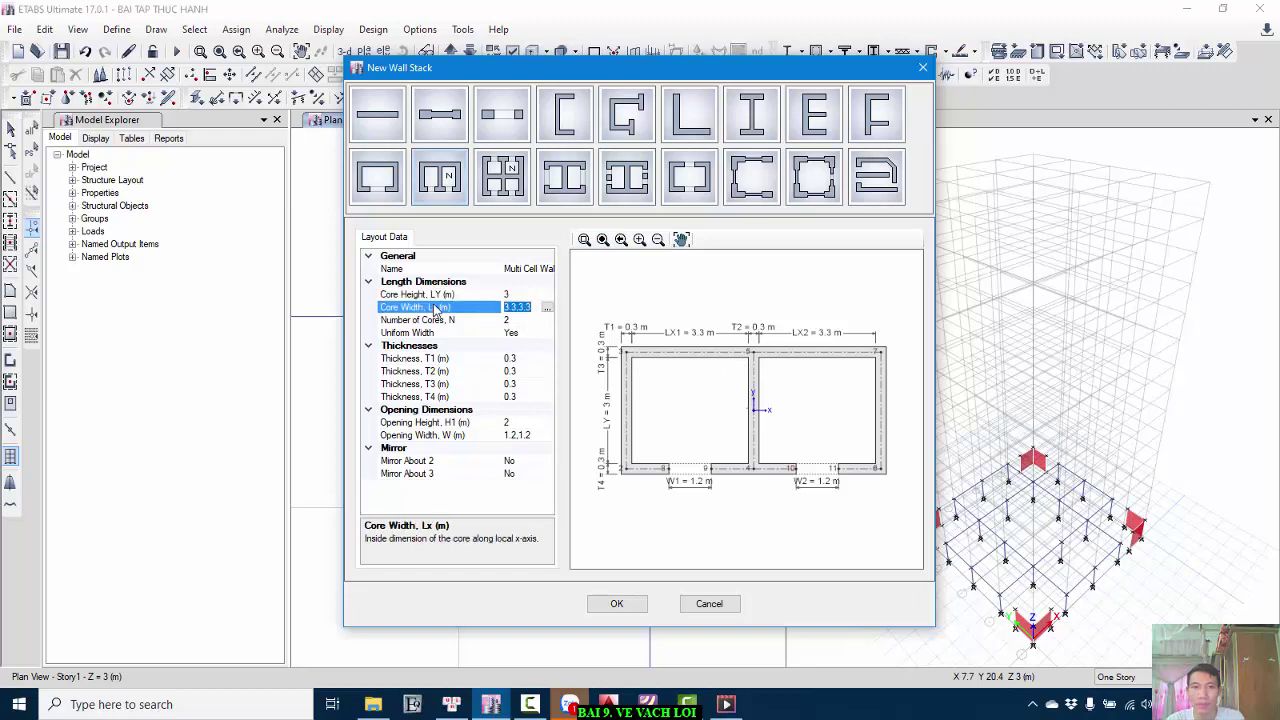
{"action": "left_click", "coordinate": [546, 307]}
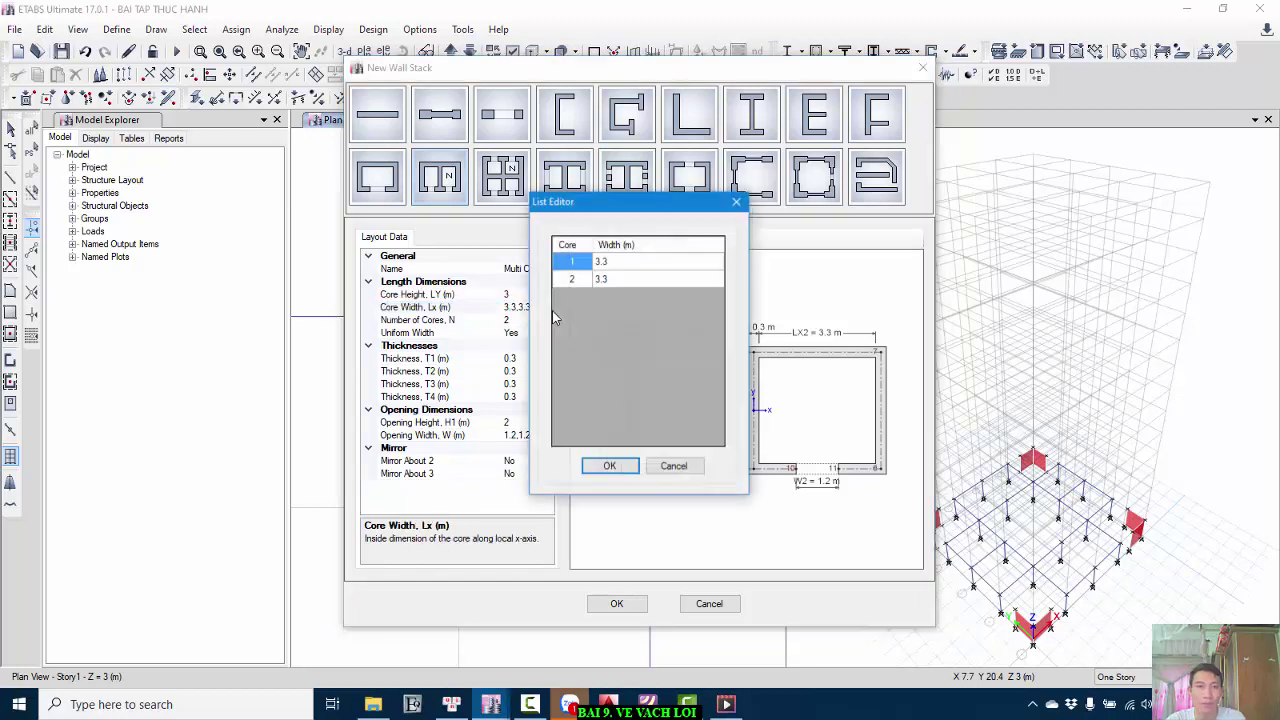
{"action": "left_click", "coordinate": [614, 264]}
{"action": "type", "text": "2"}
{"action": "left_click", "coordinate": [617, 280]}
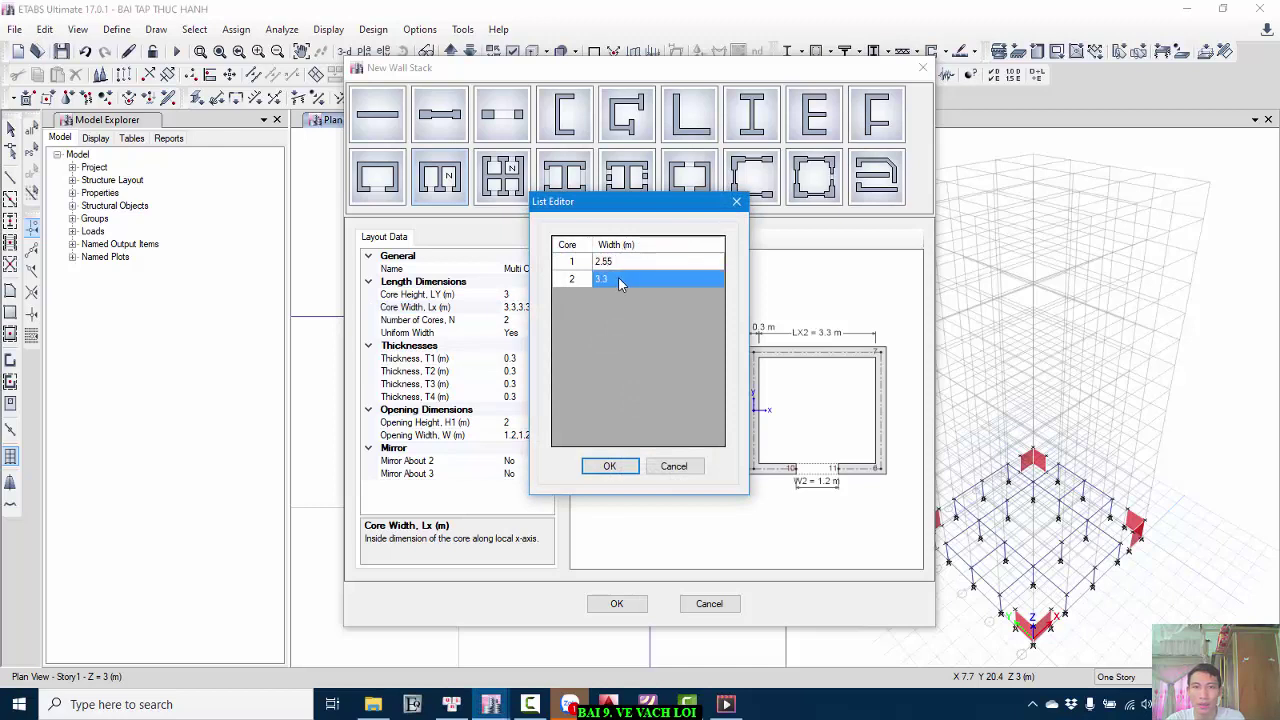
{"action": "type", "text": "2.55"}
{"action": "left_click", "coordinate": [609, 465]}
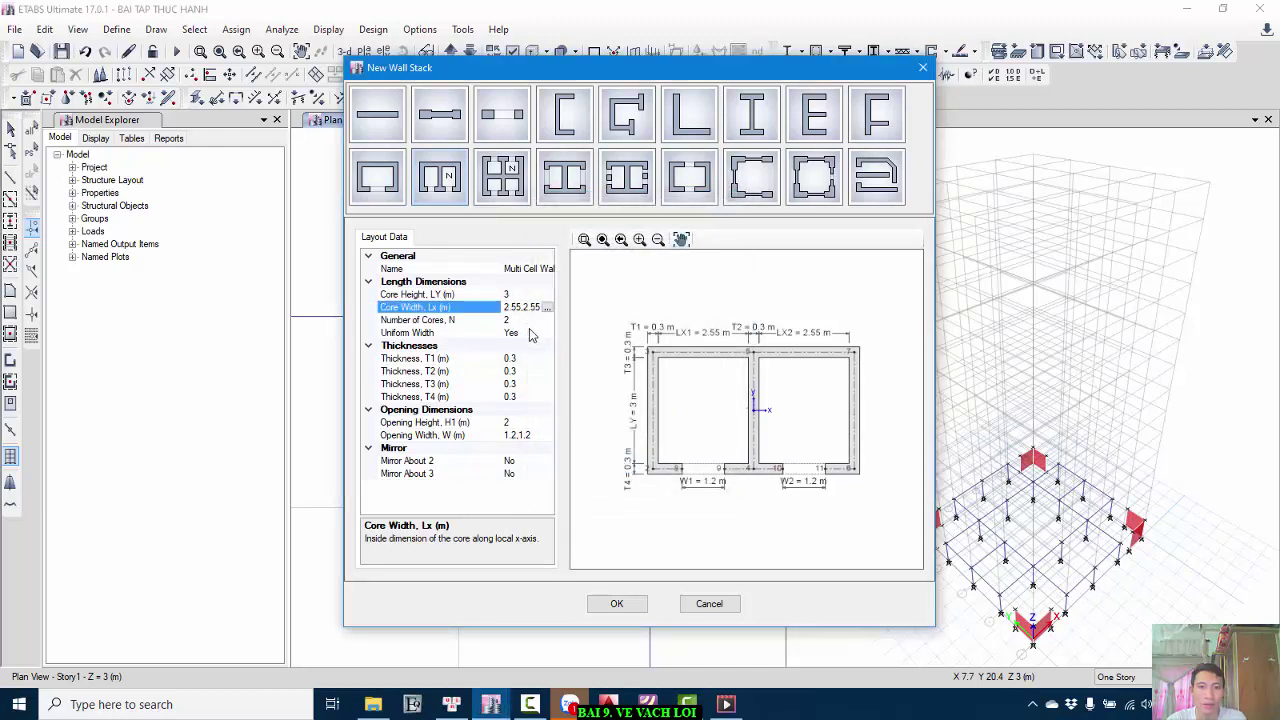
- Set the opening height H1 to 2.1 m and the opening width to 0.9 m for both cores
{"action": "left_click", "coordinate": [520, 421]}
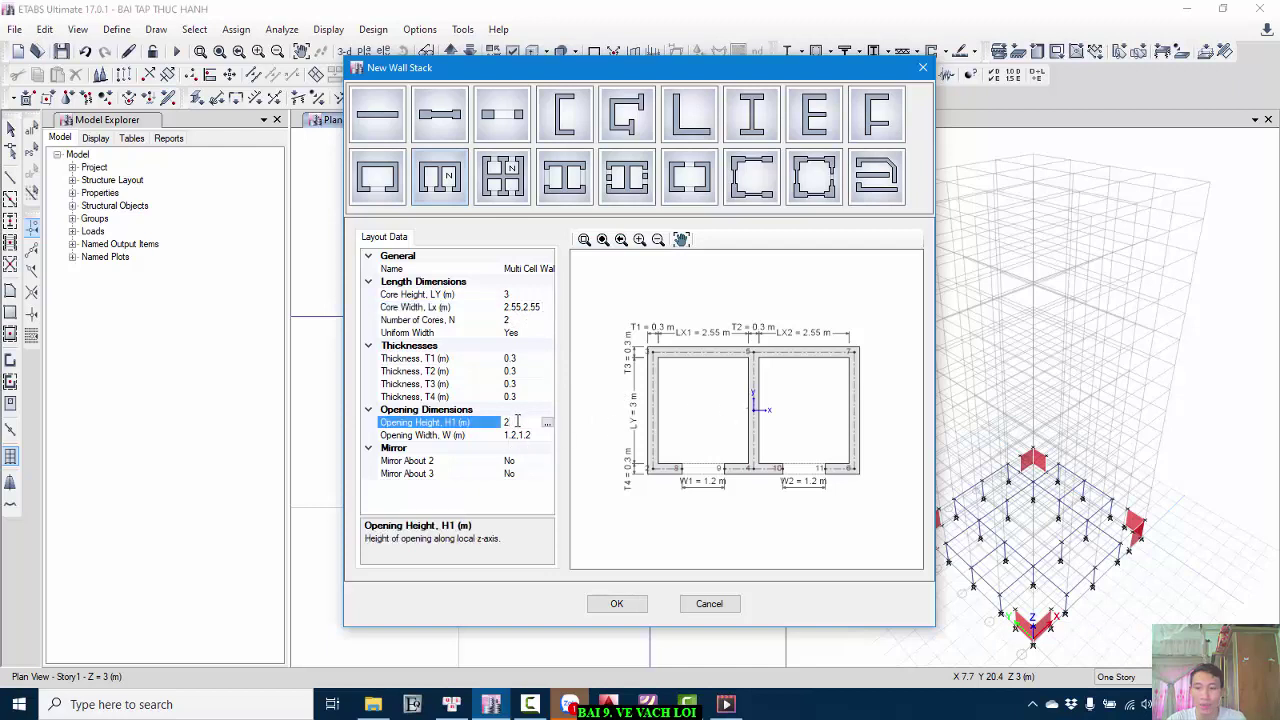
{"action": "left_click", "coordinate": [535, 436]}
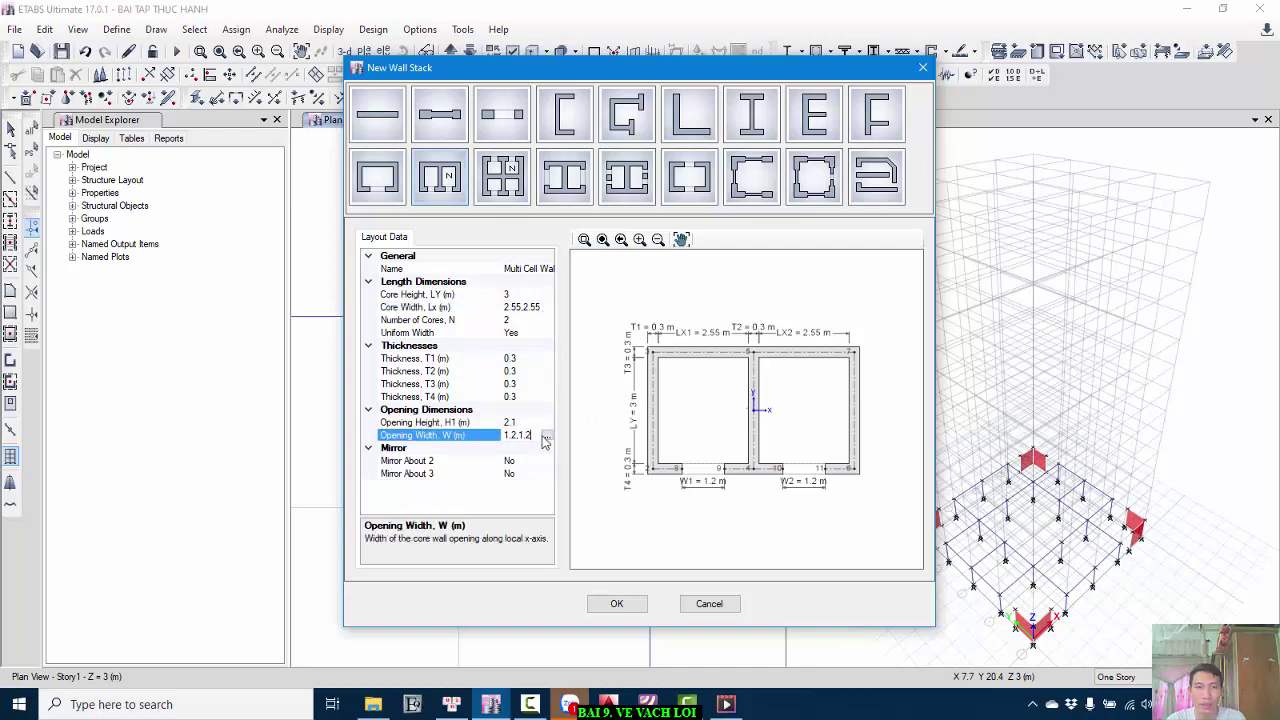
{"action": "left_click", "coordinate": [547, 436]}
{"action": "left_click", "coordinate": [618, 262]}
{"action": "type", "text": "0."}
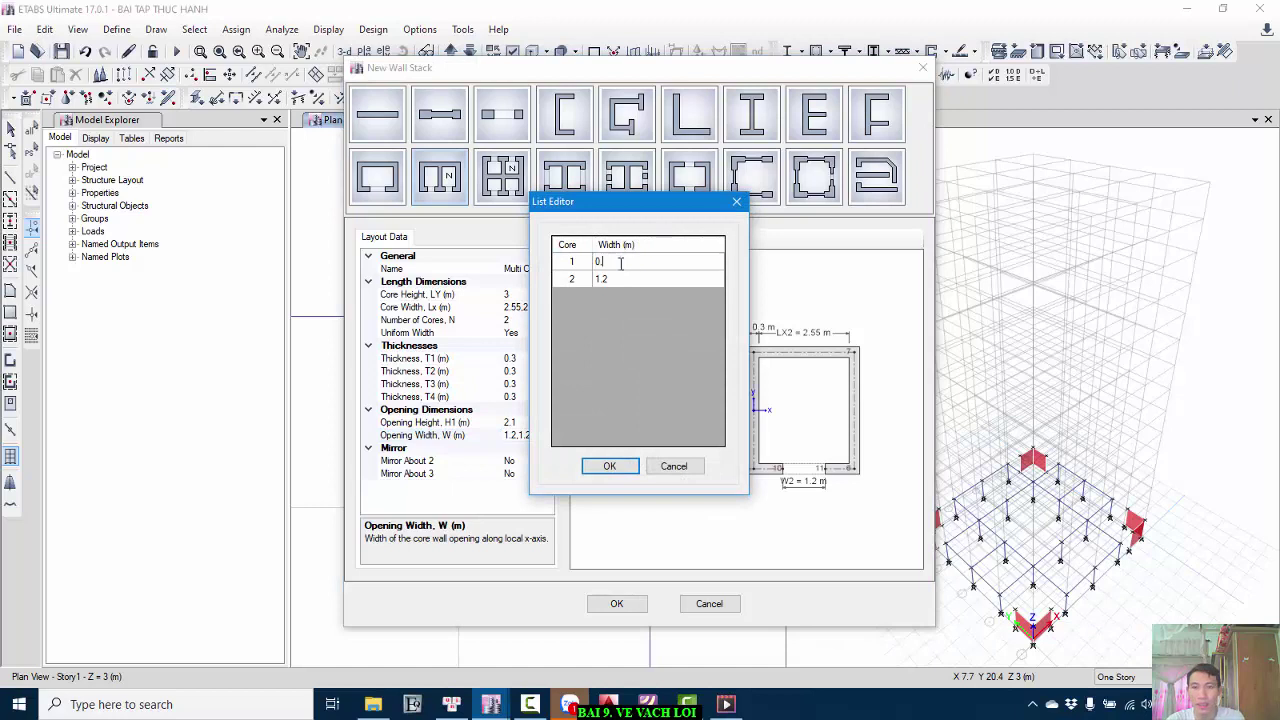
{"action": "left_click", "coordinate": [620, 281]}
{"action": "type", "text": "0"}
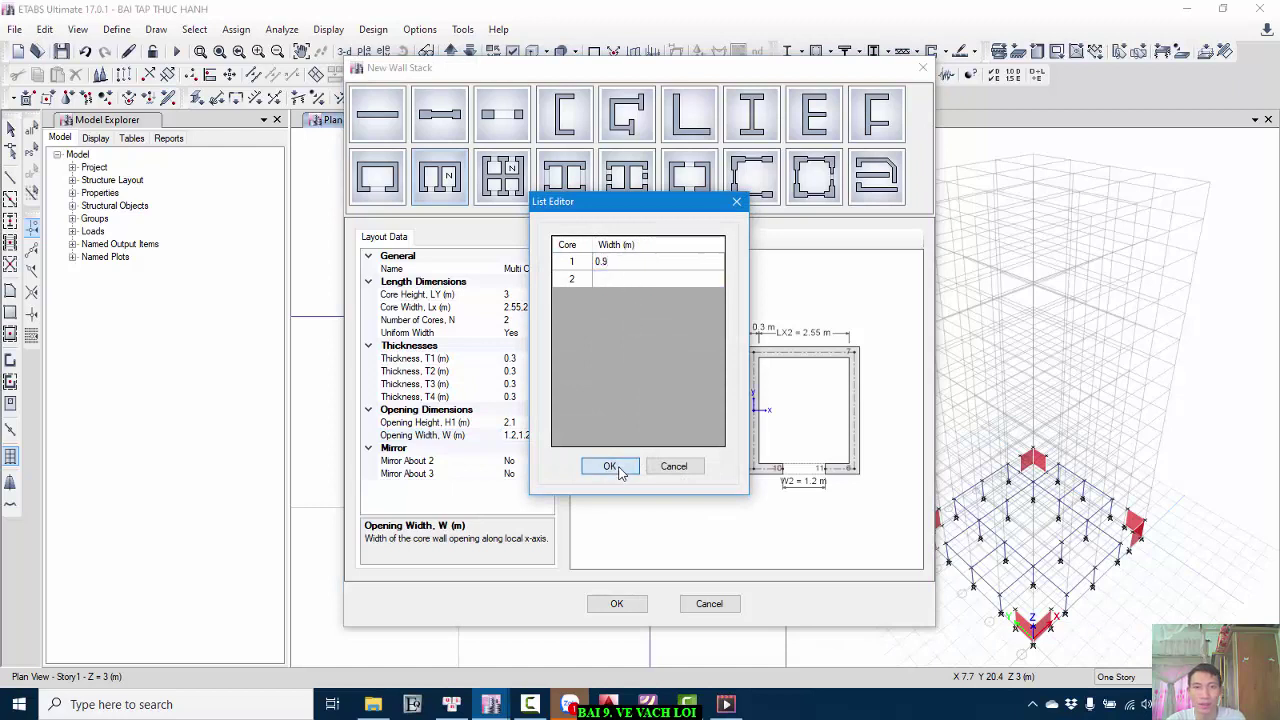
{"action": "left_click", "coordinate": [609, 466]}
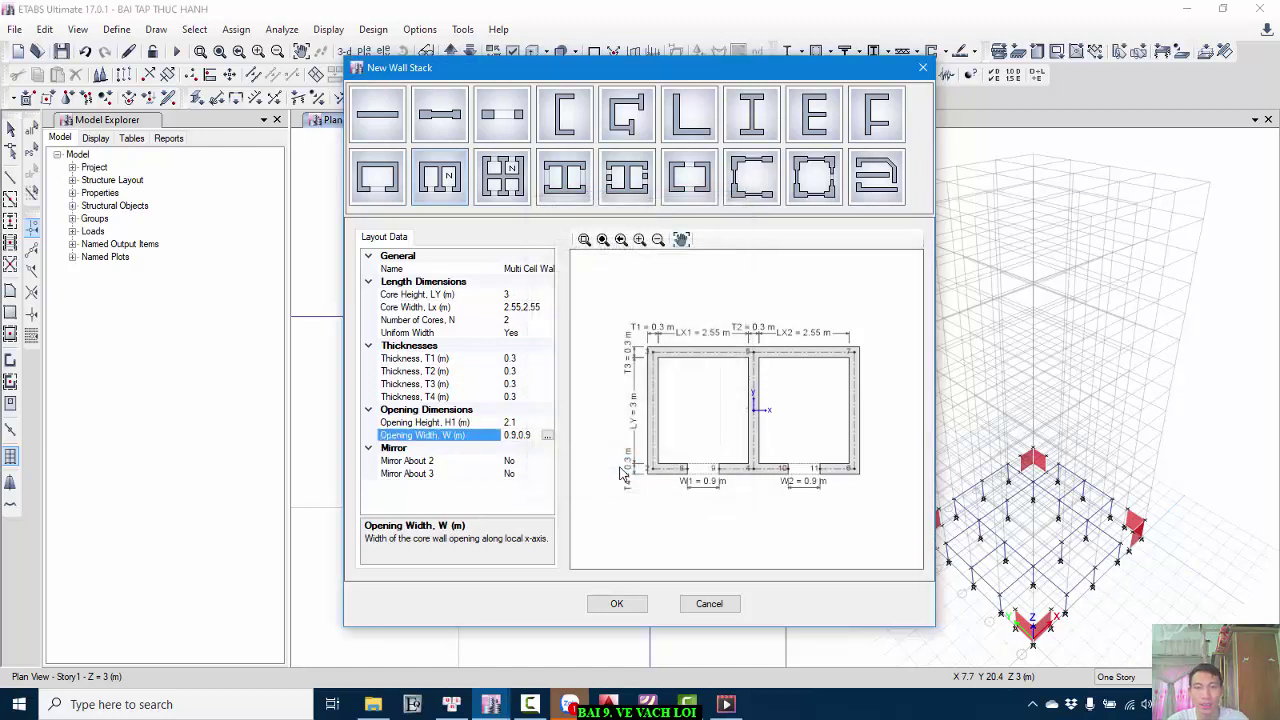
- Place the wall stack on Story1, centred on the vertical grid line with its lower wall on the horizontal grid line
{"action": "left_click", "coordinate": [617, 604]}
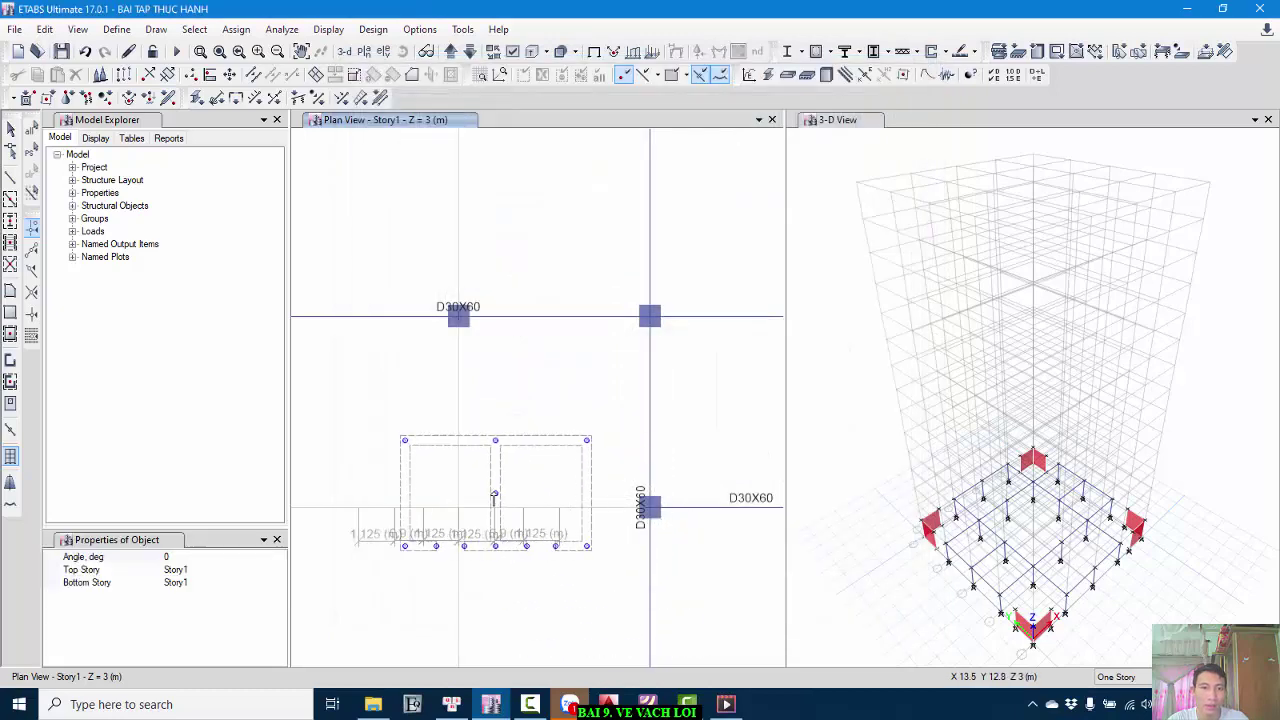
{"action": "left_click", "coordinate": [459, 460]}
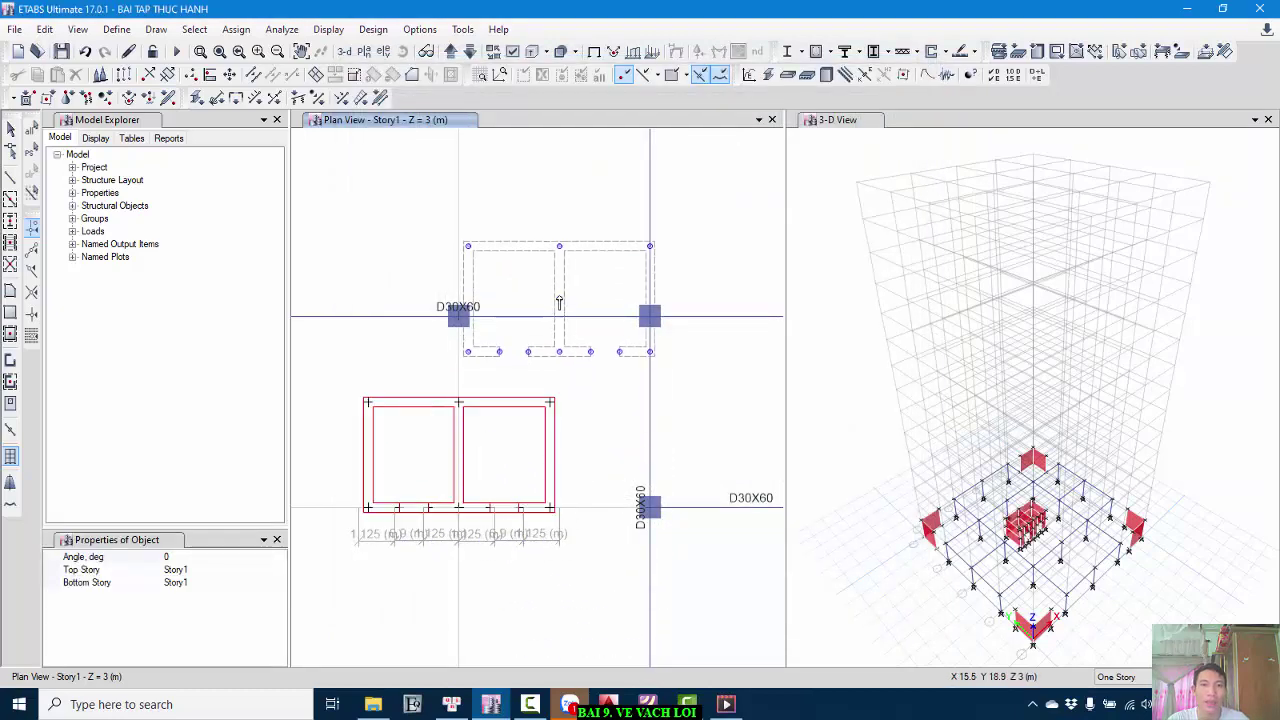
{"action": "key", "text": "Escape"}
- Unlock onscreen grid system editing and delete the old dimension lines below the core
{"action": "scroll", "coordinate": [386, 560], "scroll_direction": "up", "scroll_amount": 3}
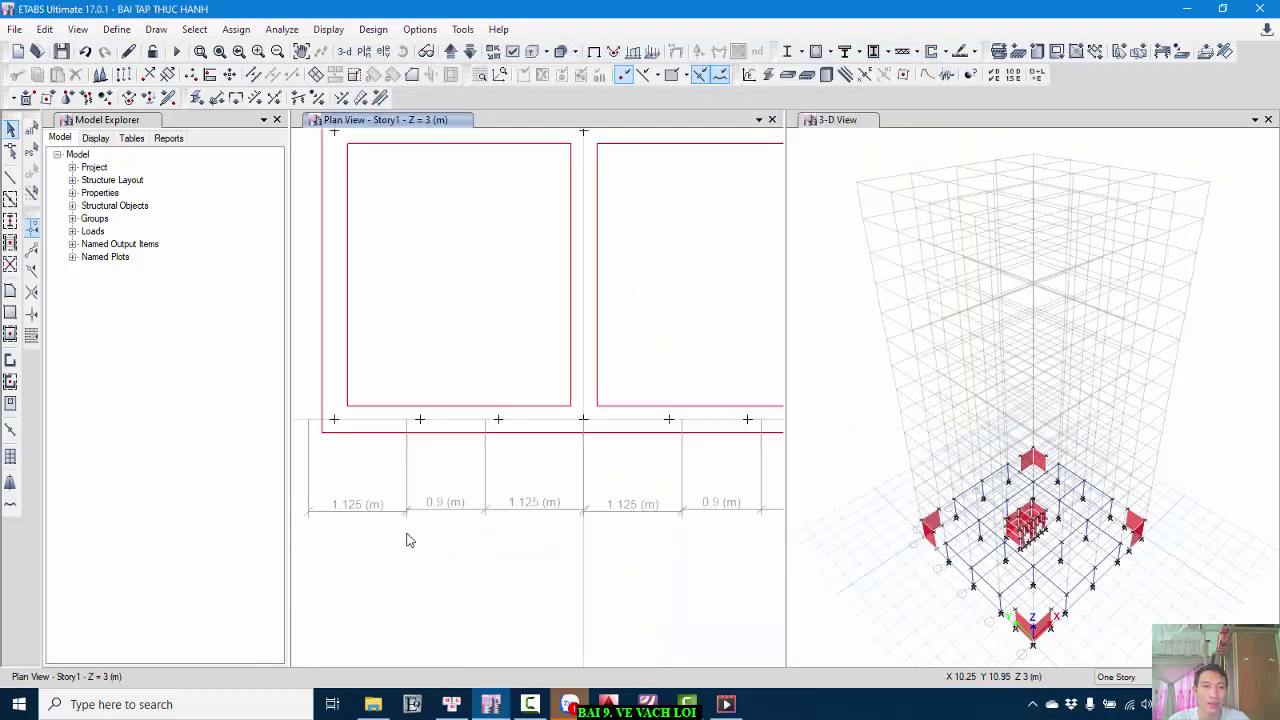
{"action": "right_click", "coordinate": [447, 545]}
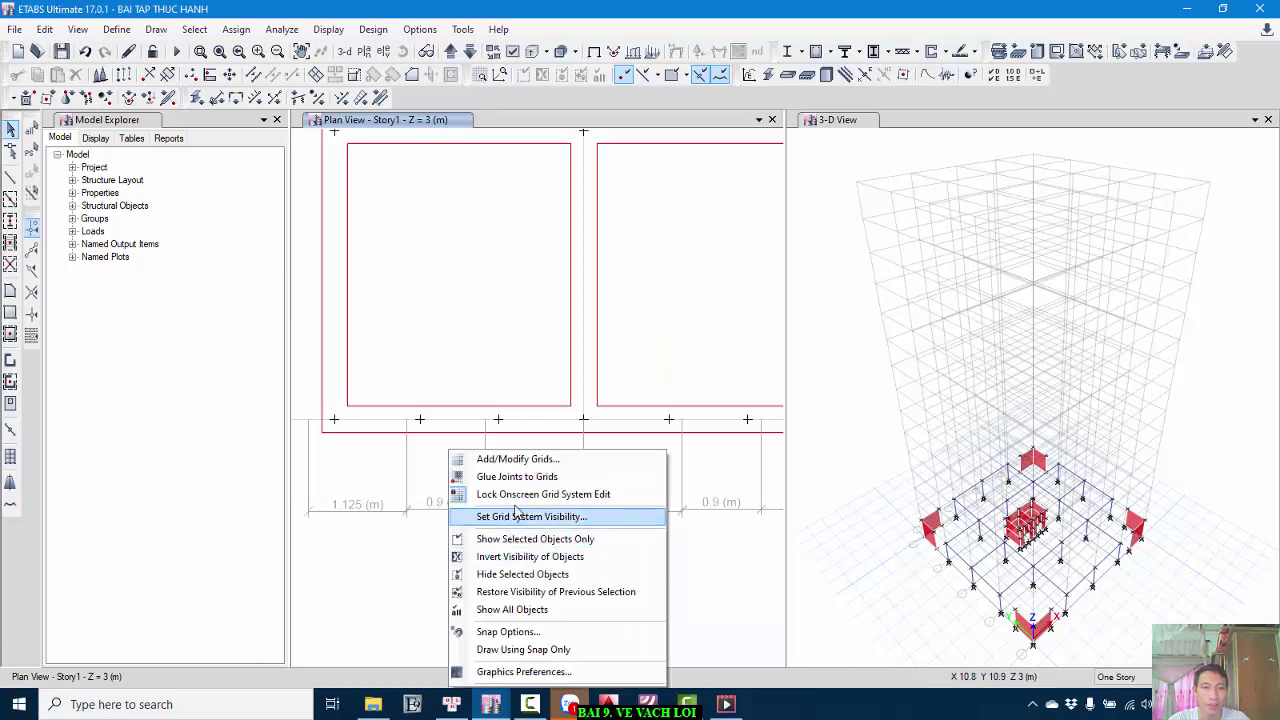
{"action": "left_click", "coordinate": [513, 494]}
{"action": "left_click", "coordinate": [720, 510]}
{"action": "left_click", "coordinate": [641, 512]}
{"action": "key", "text": "Delete"}
{"action": "left_click", "coordinate": [537, 511]}
{"action": "key", "text": "Delete"}
{"action": "left_click", "coordinate": [443, 510]}
{"action": "key", "text": "Delete"}
{"action": "left_click", "coordinate": [382, 511]}
{"action": "key", "text": "Delete"}
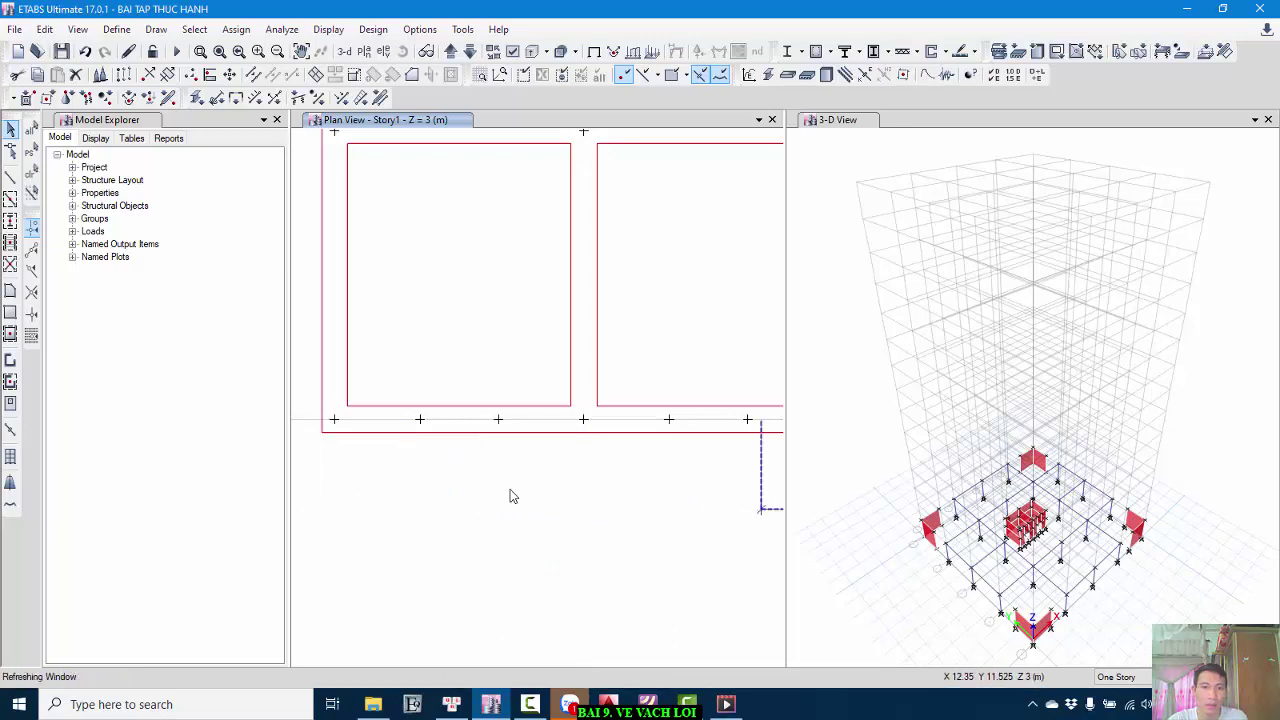
{"action": "scroll", "coordinate": [569, 494], "scroll_direction": "down", "scroll_amount": 3}
- Add a dimension line below the core from its left corner joint to the near edge of the left cell's opening
{"action": "scroll", "coordinate": [549, 492], "scroll_direction": "up", "scroll_amount": 5}
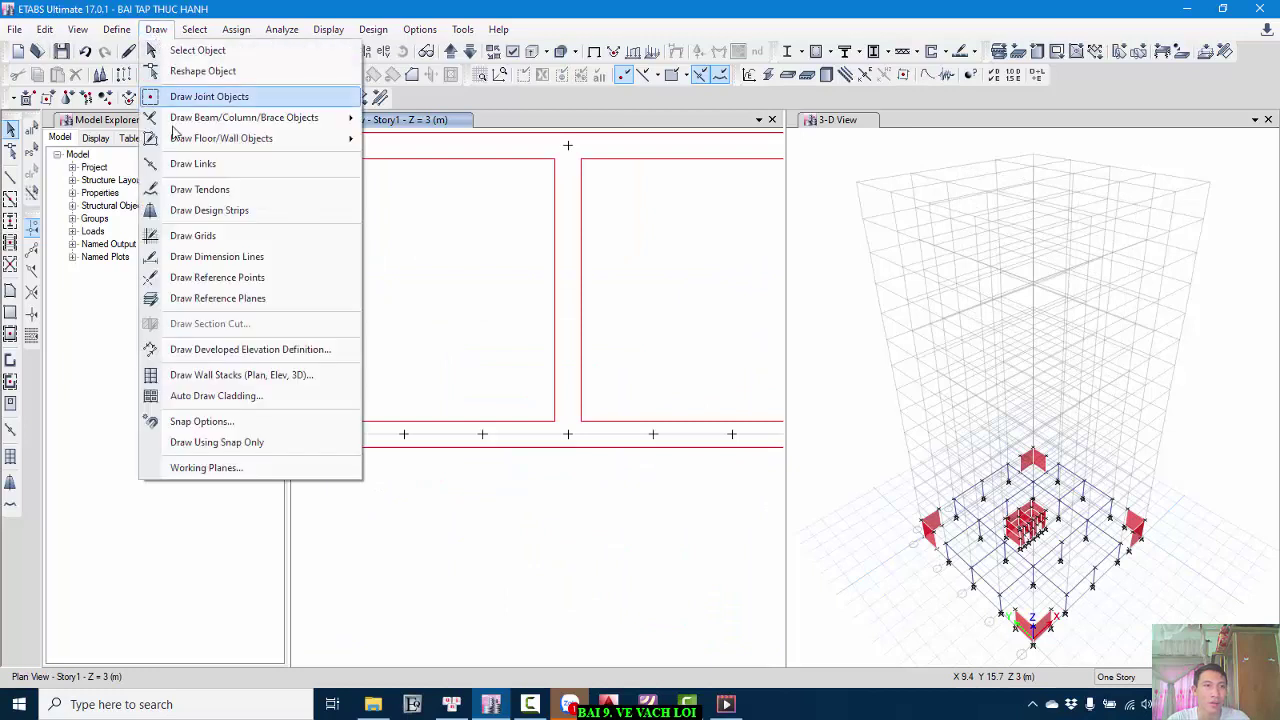
{"action": "left_click", "coordinate": [222, 257]}
{"action": "left_click", "coordinate": [319, 436]}
{"action": "left_click", "coordinate": [404, 434]}
{"action": "left_click", "coordinate": [419, 538]}
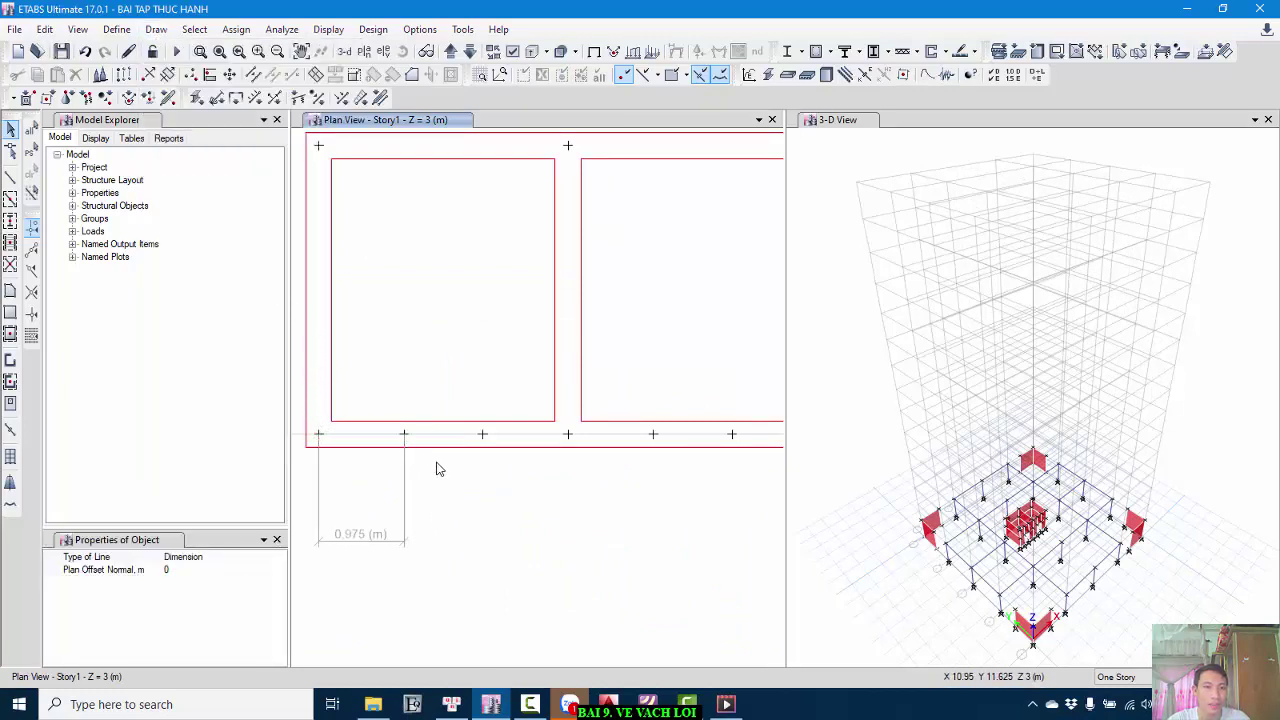
- Dimension the left cell's opening and the wall segment between that opening and the middle wall
{"action": "left_click", "coordinate": [405, 435]}
{"action": "left_click", "coordinate": [483, 434]}
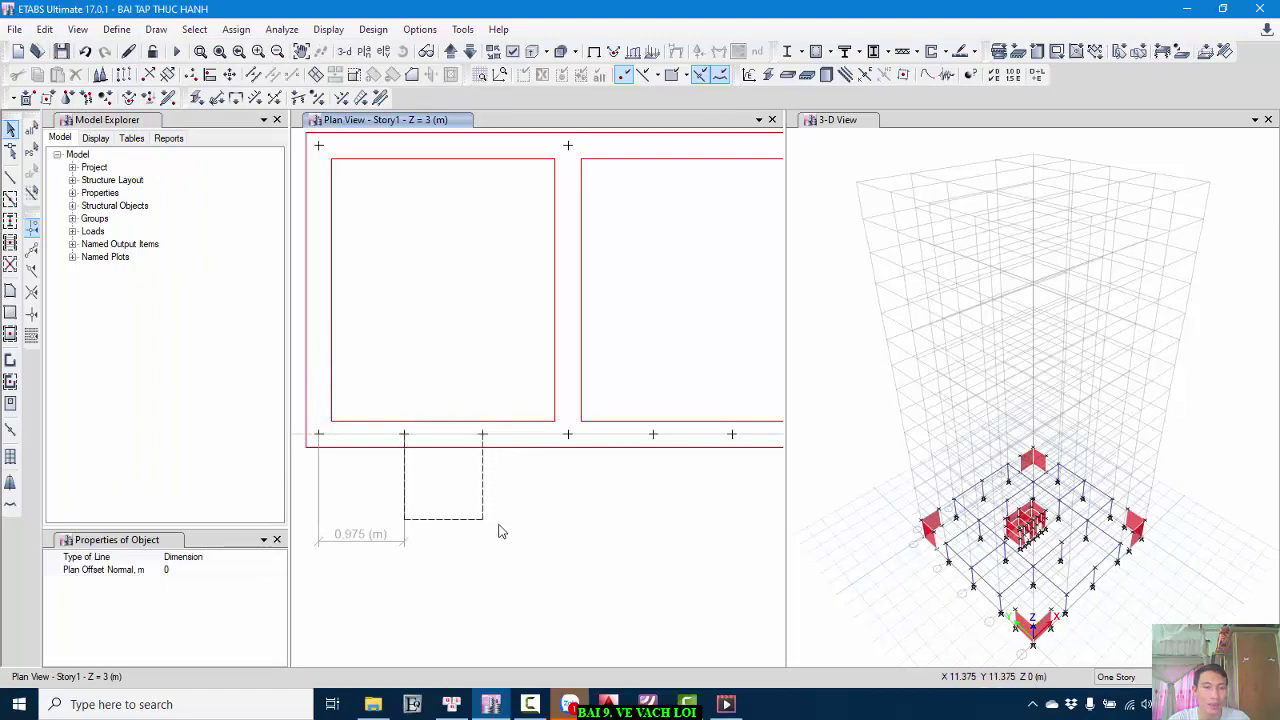
{"action": "left_click", "coordinate": [497, 542]}
{"action": "left_click", "coordinate": [483, 435]}
{"action": "left_click", "coordinate": [568, 435]}
{"action": "left_click", "coordinate": [570, 535]}
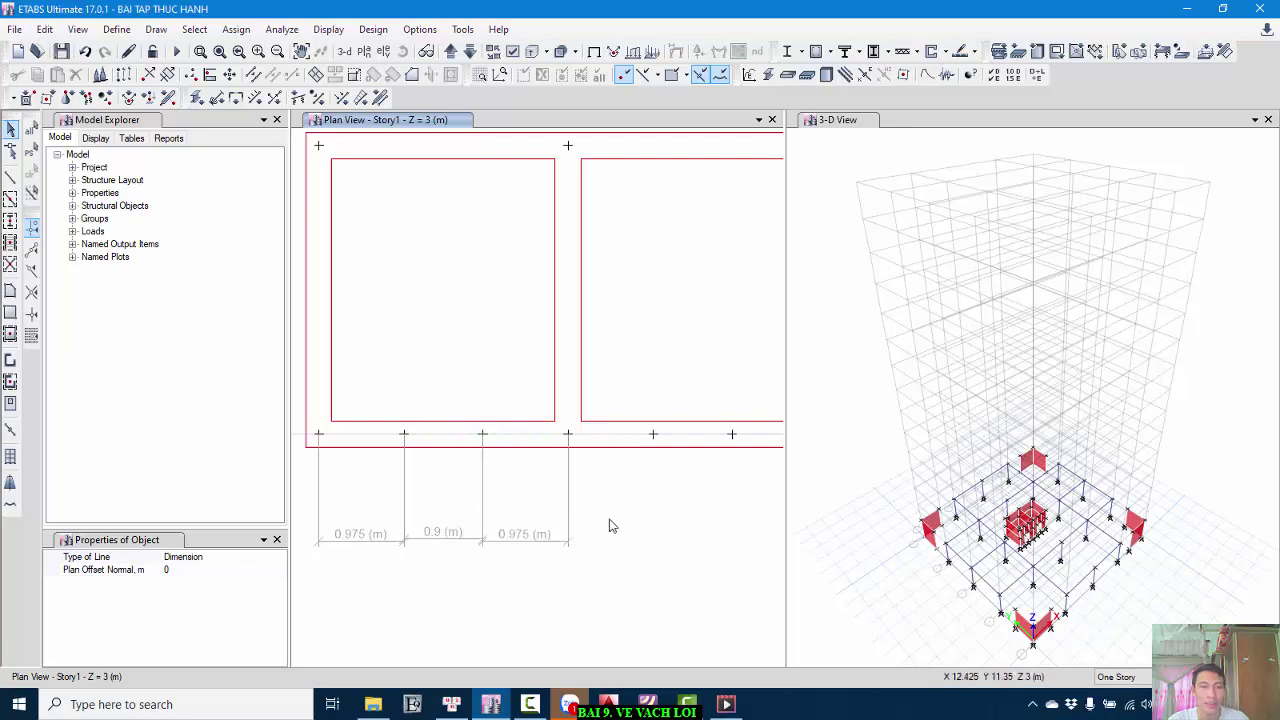
{"action": "key", "text": "Escape"}
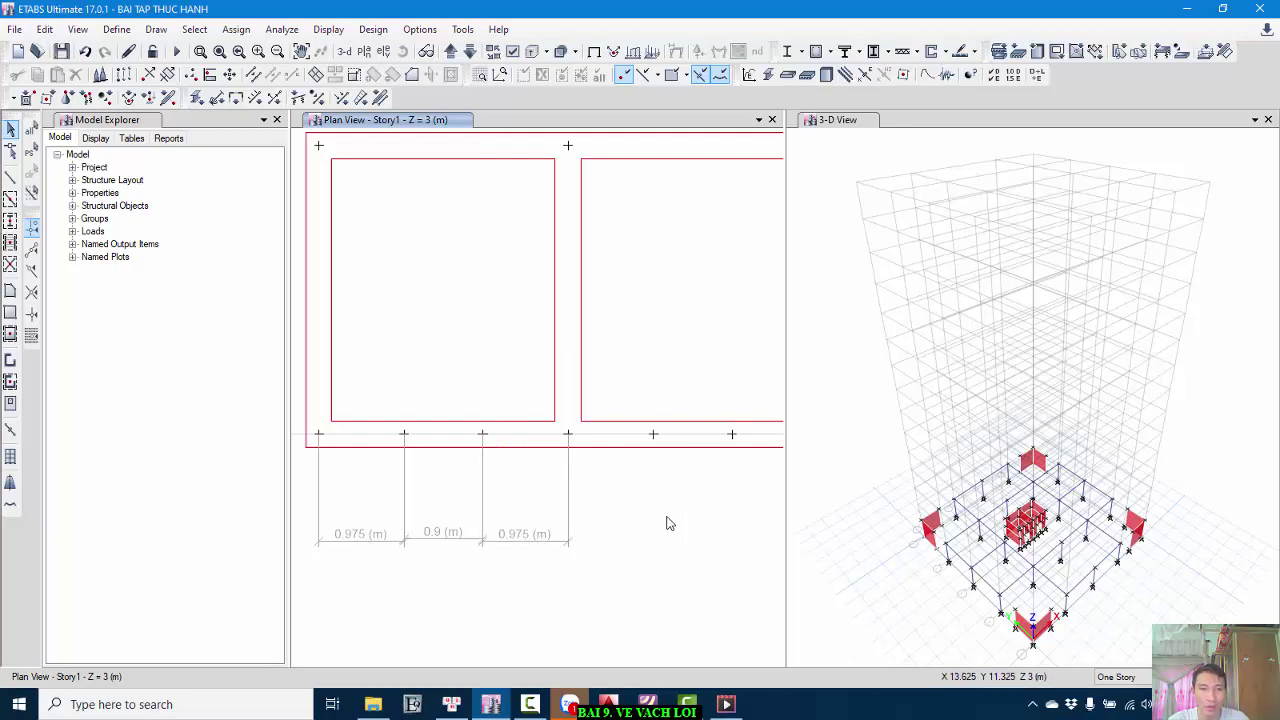
- Move the left cell's opening segment and its two joints by Delta X -0.025 m
{"action": "left_click_drag", "start_coordinate": [374, 360], "coordinate": [510, 578]}
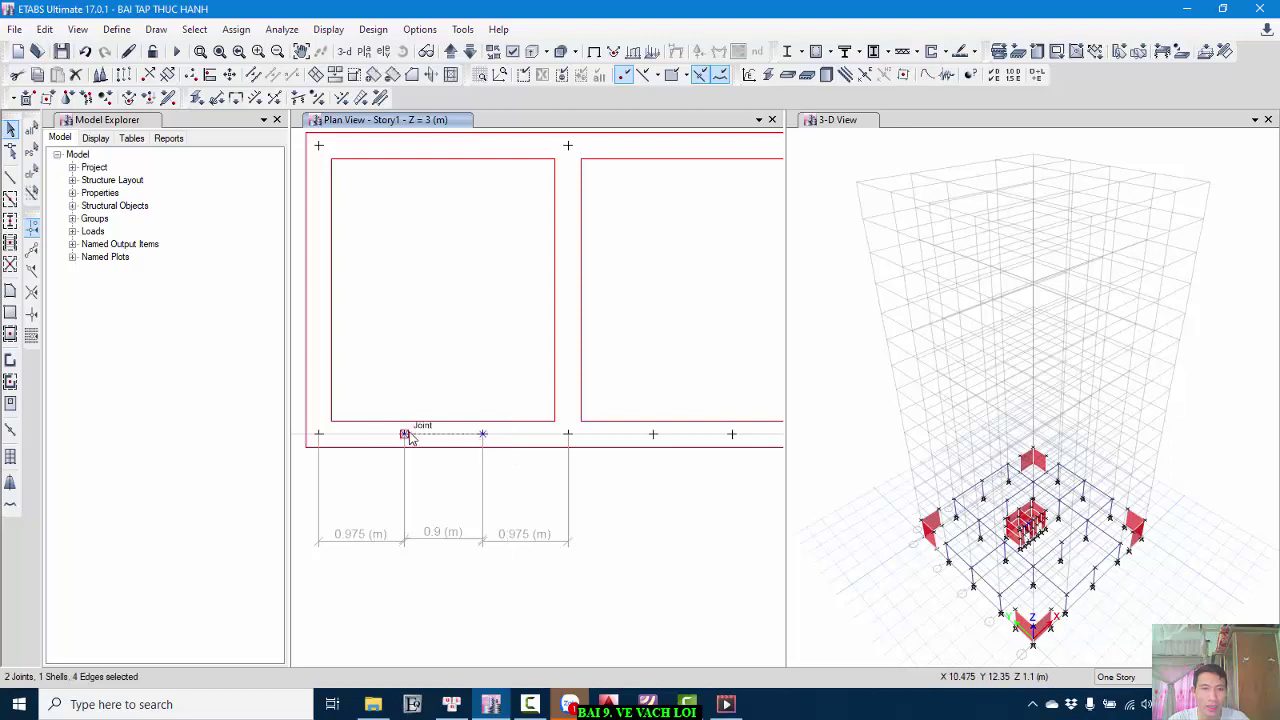
{"action": "left_click", "coordinate": [45, 30]}
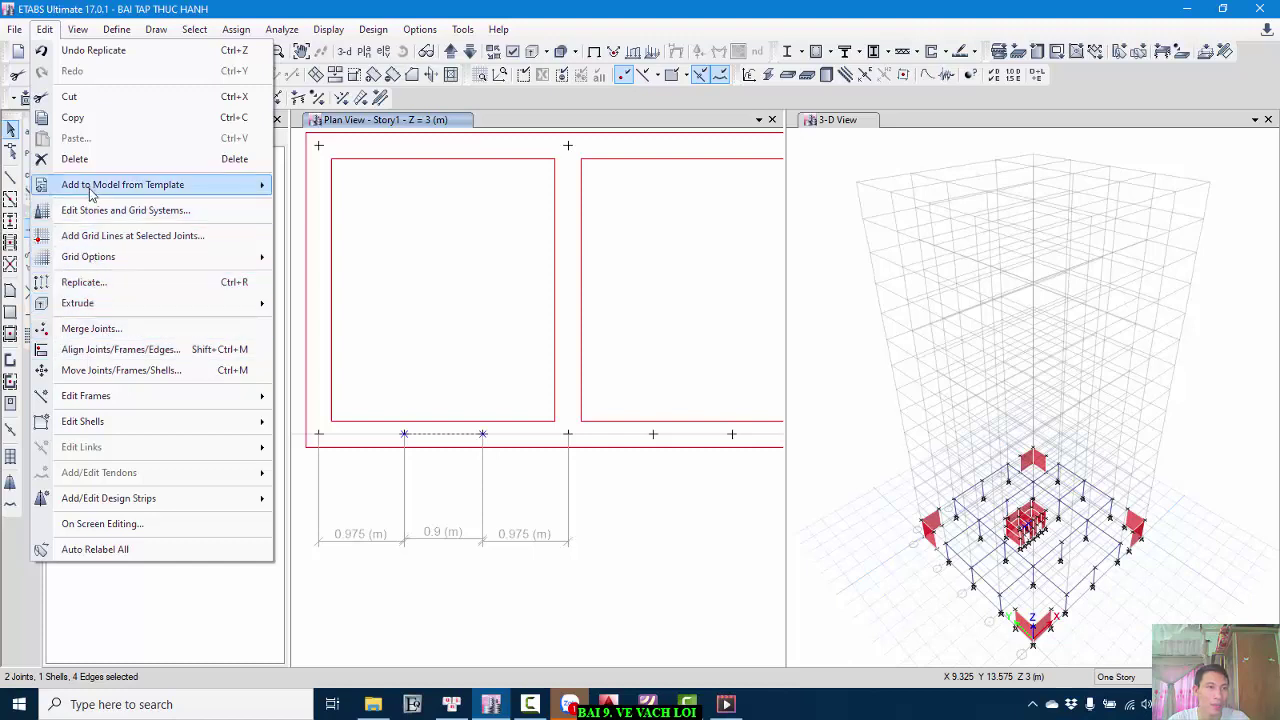
{"action": "left_click", "coordinate": [95, 370]}
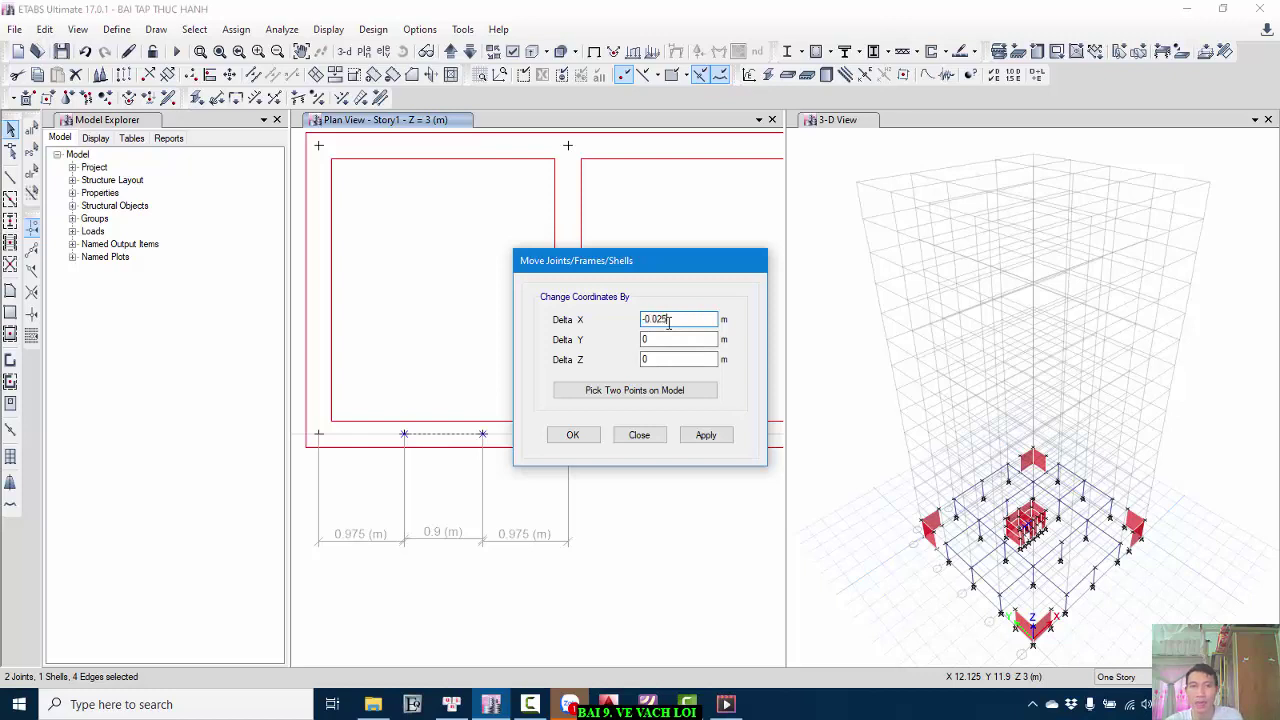
{"action": "left_click", "coordinate": [720, 436]}
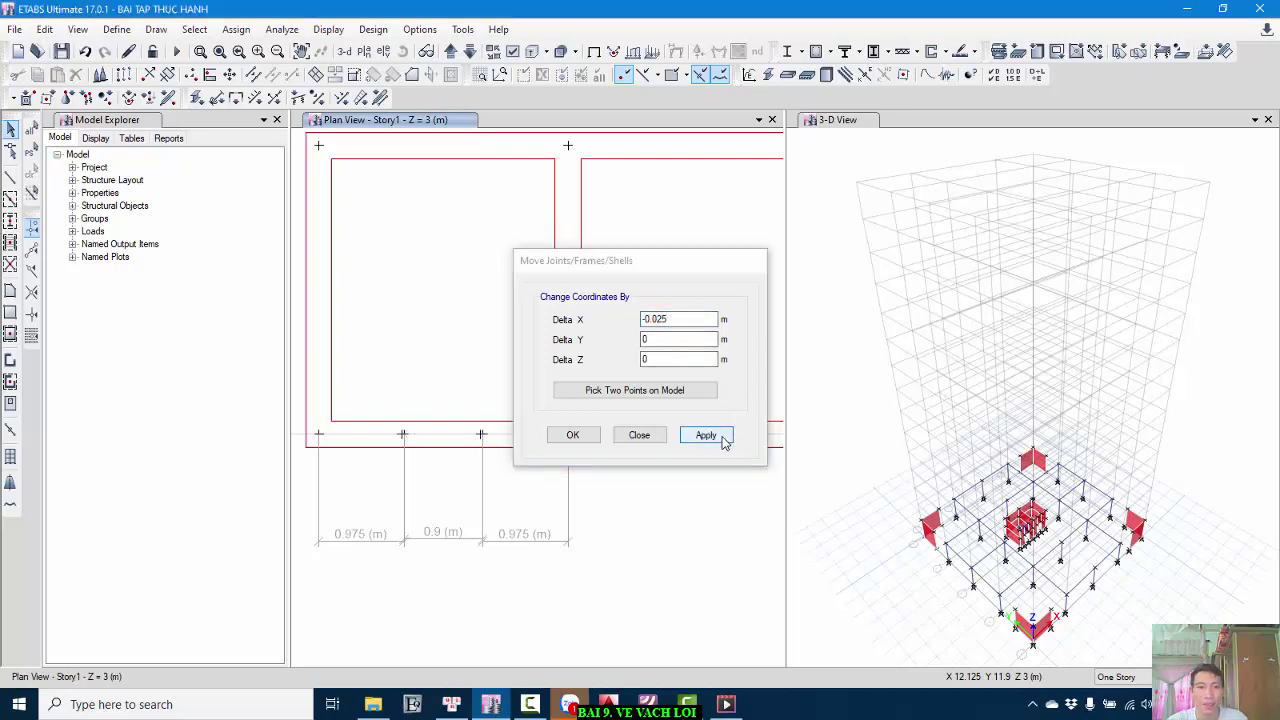
{"action": "left_click", "coordinate": [572, 435]}
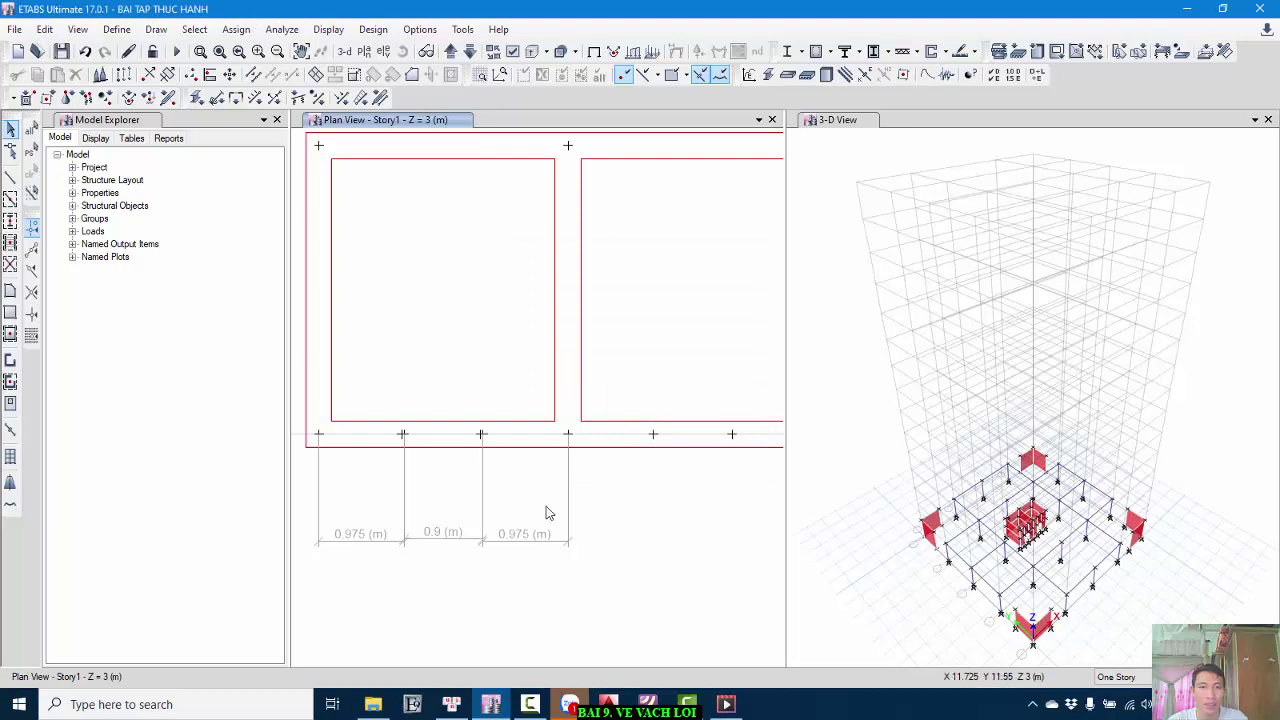
- Move the right cell's opening segment and its two joints on Story1 by Delta X 0.025 m
{"action": "left_click_drag", "start_coordinate": [688, 498], "coordinate": [612, 499]}
{"action": "left_click_drag", "start_coordinate": [533, 387], "coordinate": [696, 502]}
{"action": "left_click", "coordinate": [44, 29]}
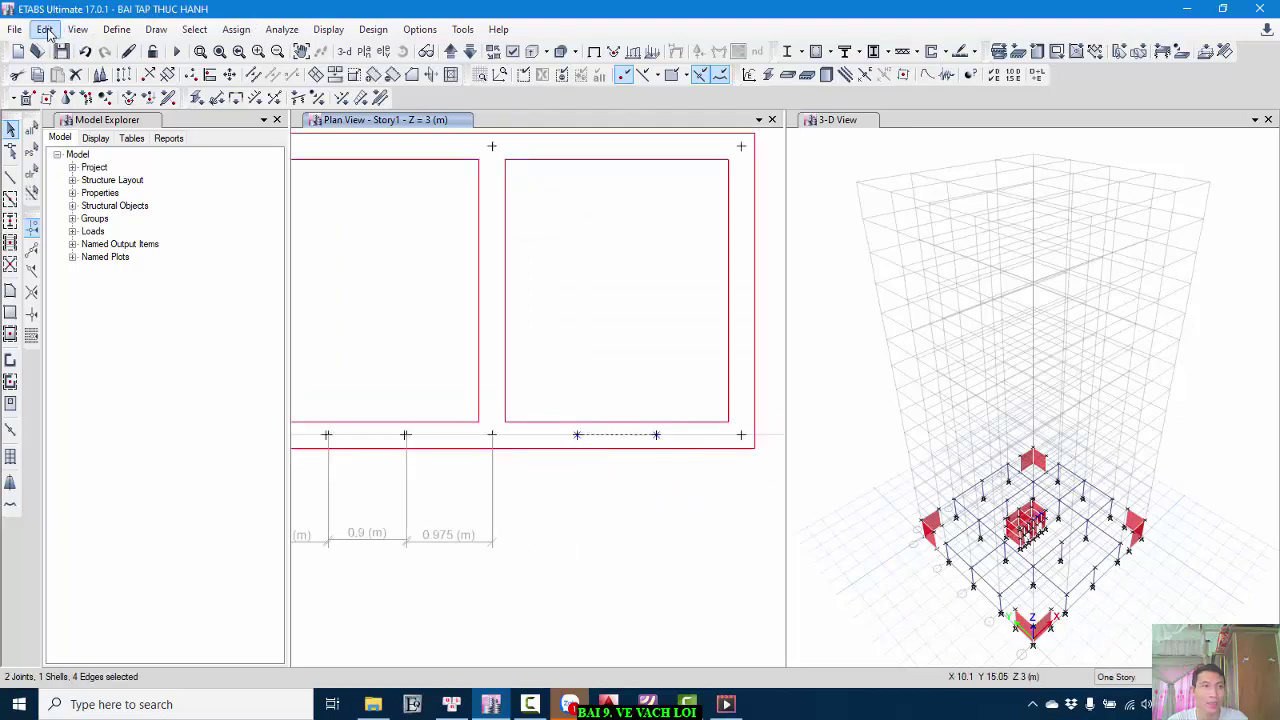
{"action": "left_click", "coordinate": [94, 372]}
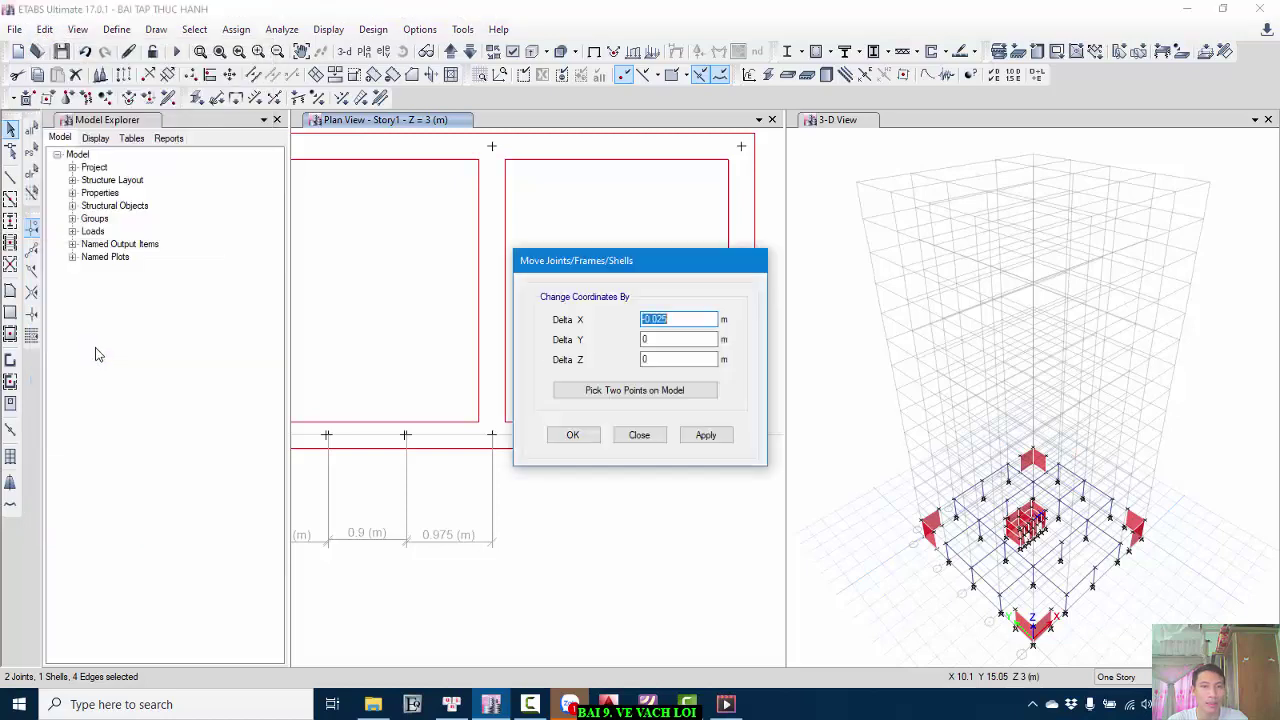
{"action": "type", "text": "0.025"}
{"action": "left_click", "coordinate": [706, 435]}
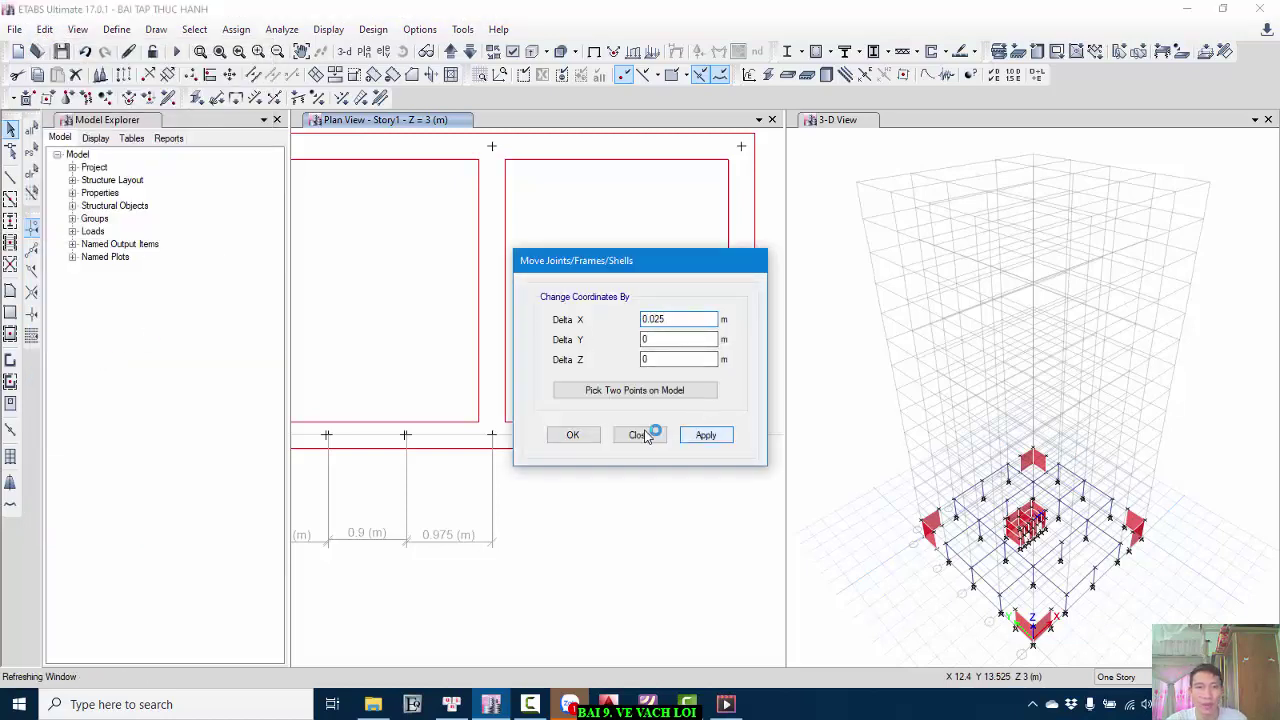
{"action": "left_click", "coordinate": [575, 435]}
{"action": "middle_click_drag", "start_coordinate": [651, 523], "coordinate": [653, 444]}
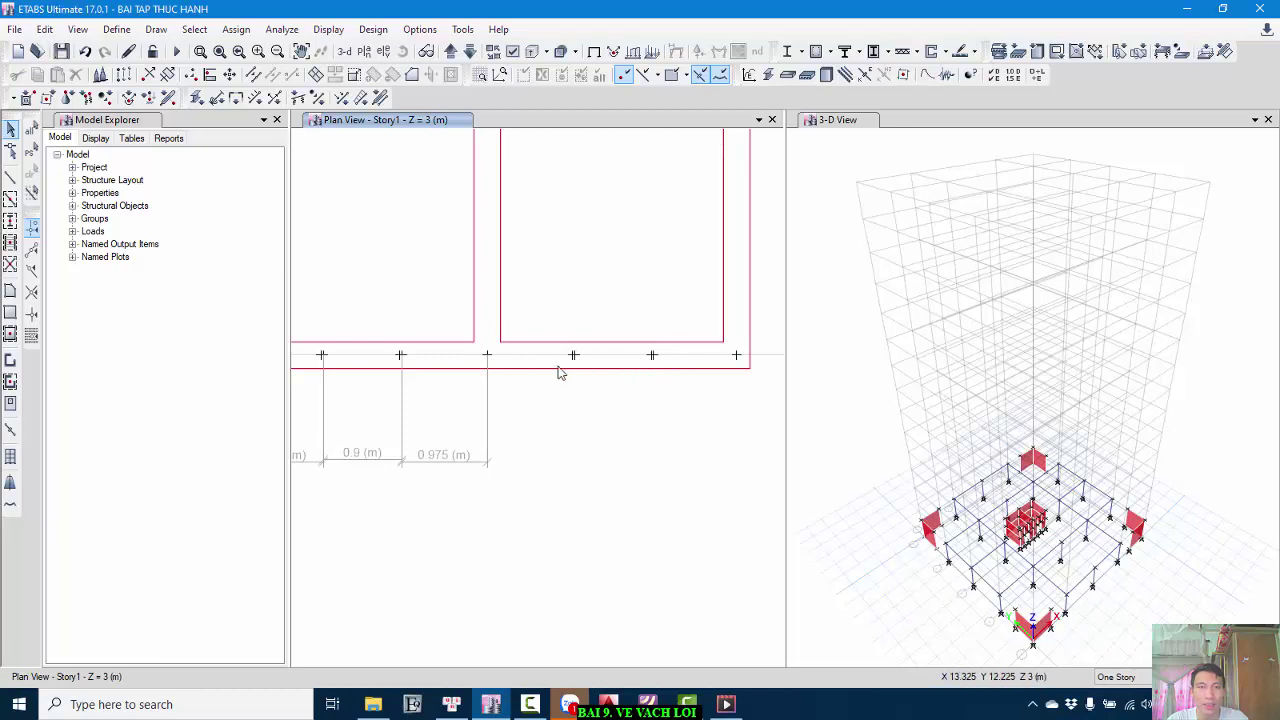
- Move the right cell opening's two joints on the Base level by Delta X 0.025 m
{"action": "left_click", "coordinate": [471, 54]}
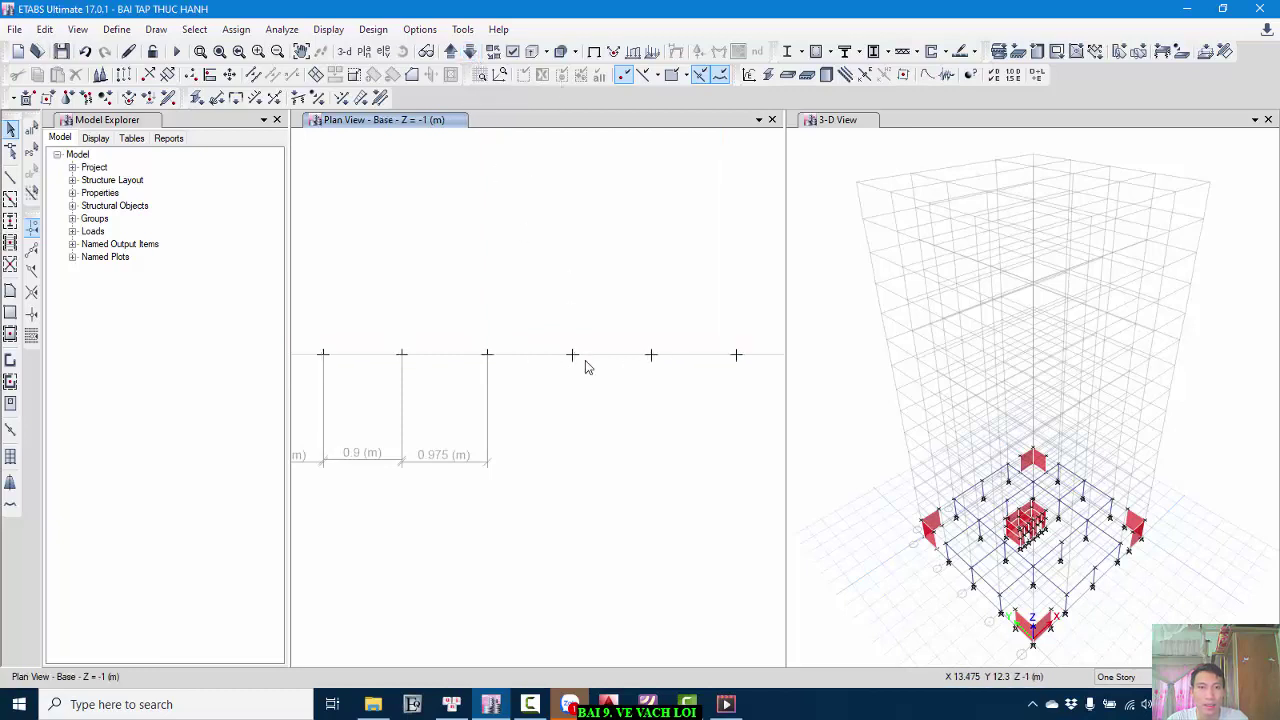
{"action": "left_click_drag", "start_coordinate": [605, 373], "coordinate": [683, 401]}
{"action": "left_click", "coordinate": [44, 29]}
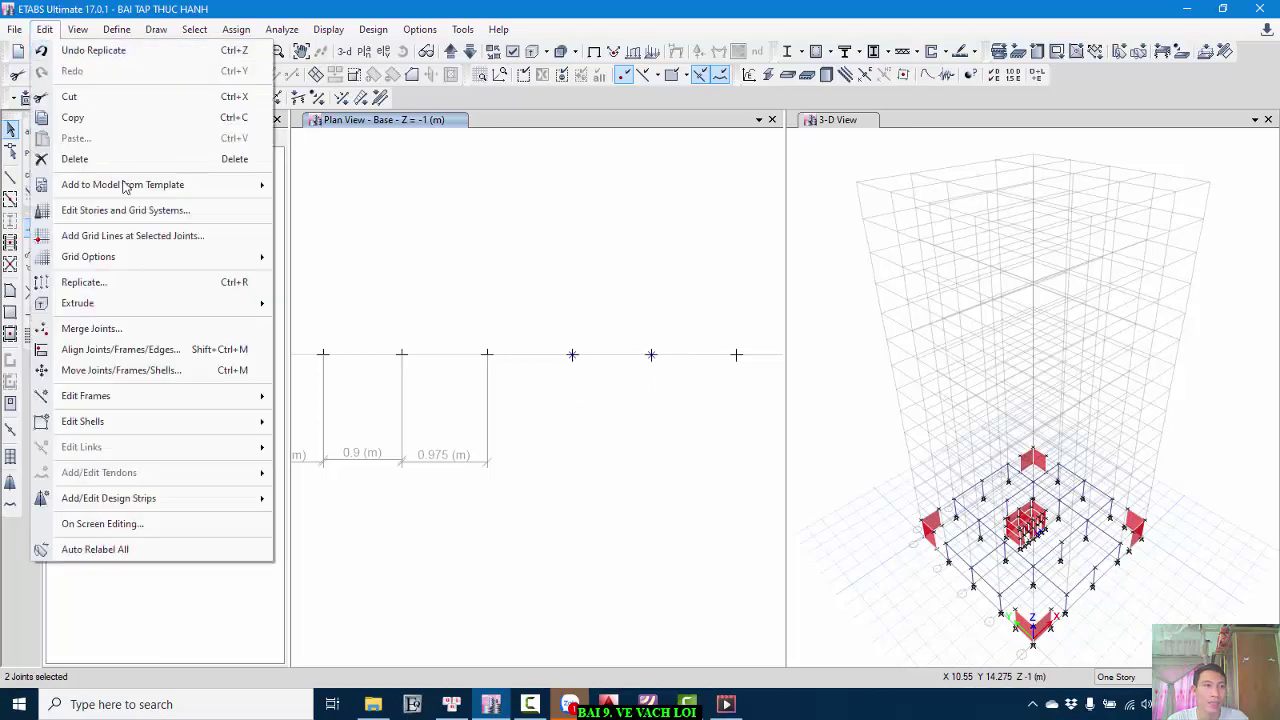
{"action": "left_click", "coordinate": [113, 371]}
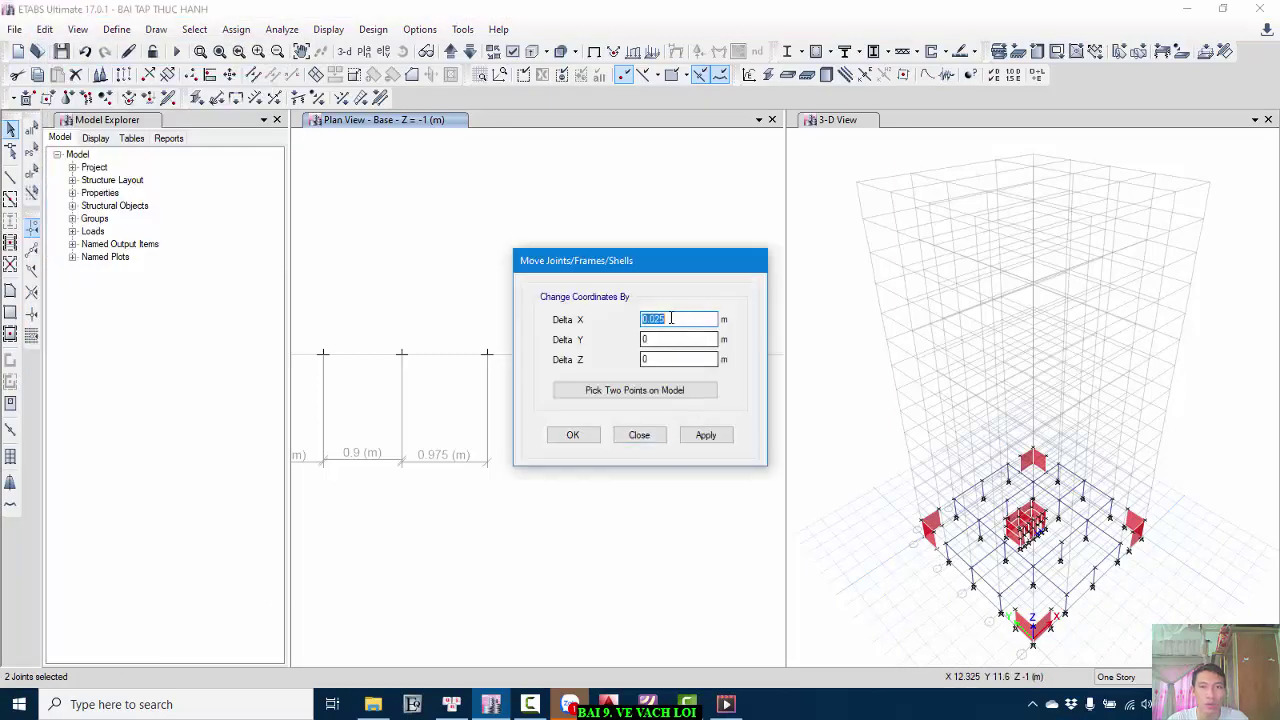
{"action": "left_click", "coordinate": [700, 442]}
{"action": "left_click", "coordinate": [563, 434]}
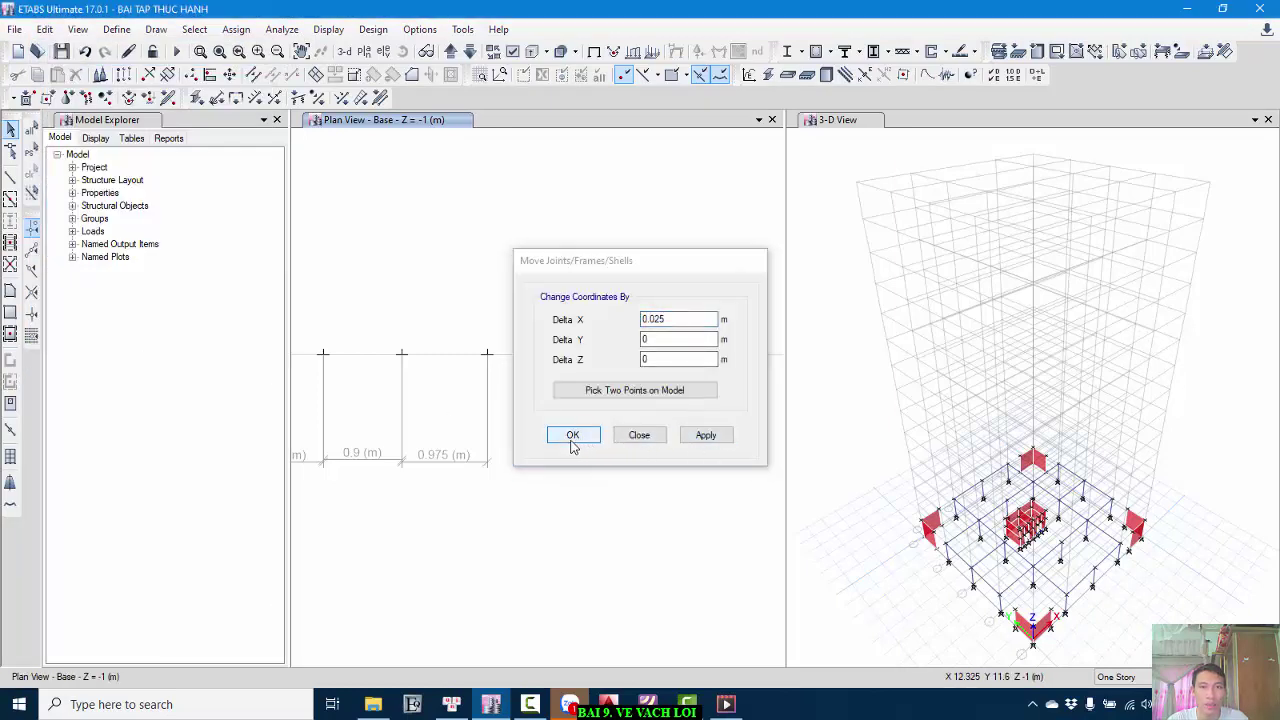
- Move the left cell opening's two joints on the Base level by Delta X -0.025 m
{"action": "middle_click_drag", "start_coordinate": [357, 394], "coordinate": [444, 411]}
{"action": "left_click_drag", "start_coordinate": [389, 320], "coordinate": [509, 406]}
{"action": "left_click", "coordinate": [44, 29]}
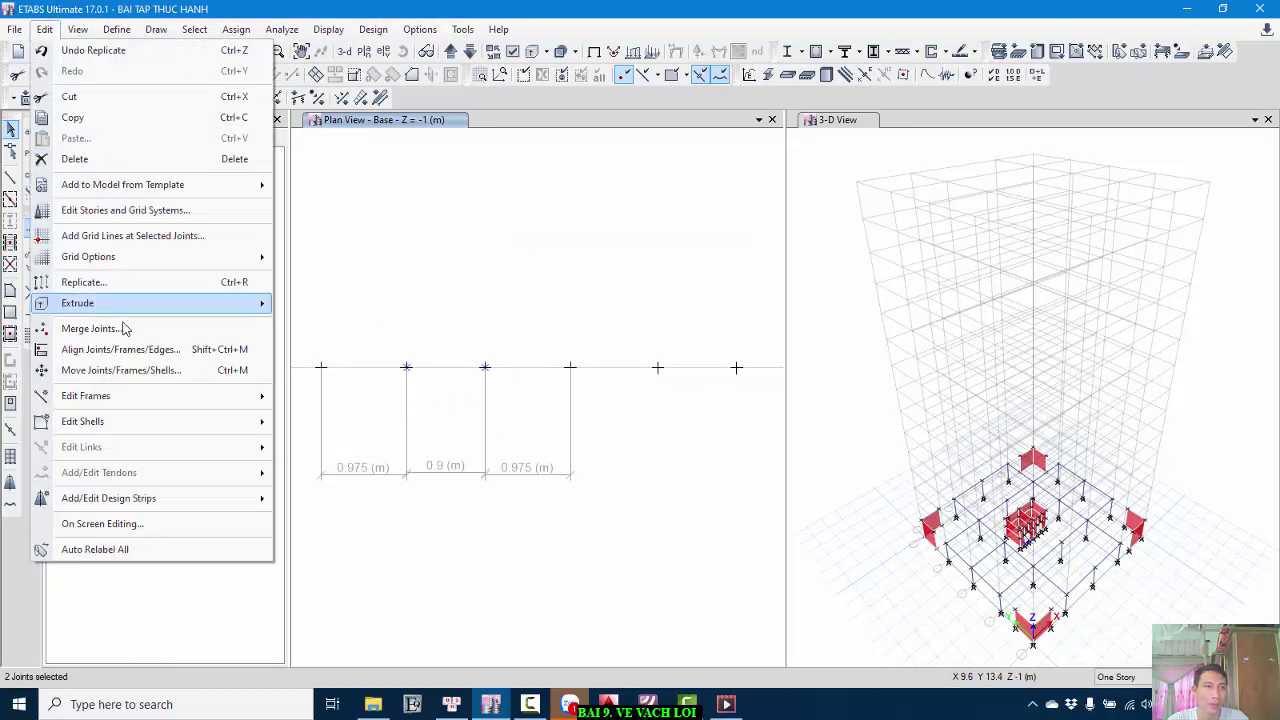
{"action": "left_click", "coordinate": [100, 370]}
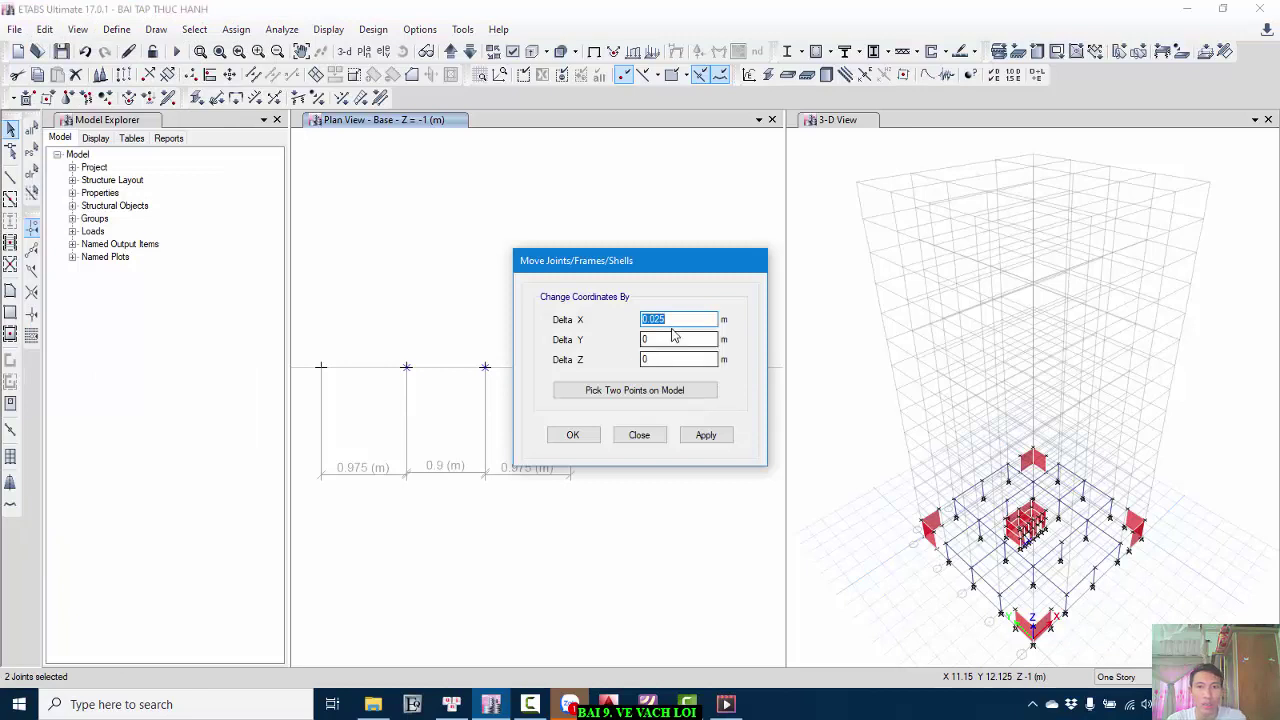
{"action": "type", "text": "-0.025"}
{"action": "left_click", "coordinate": [706, 434]}
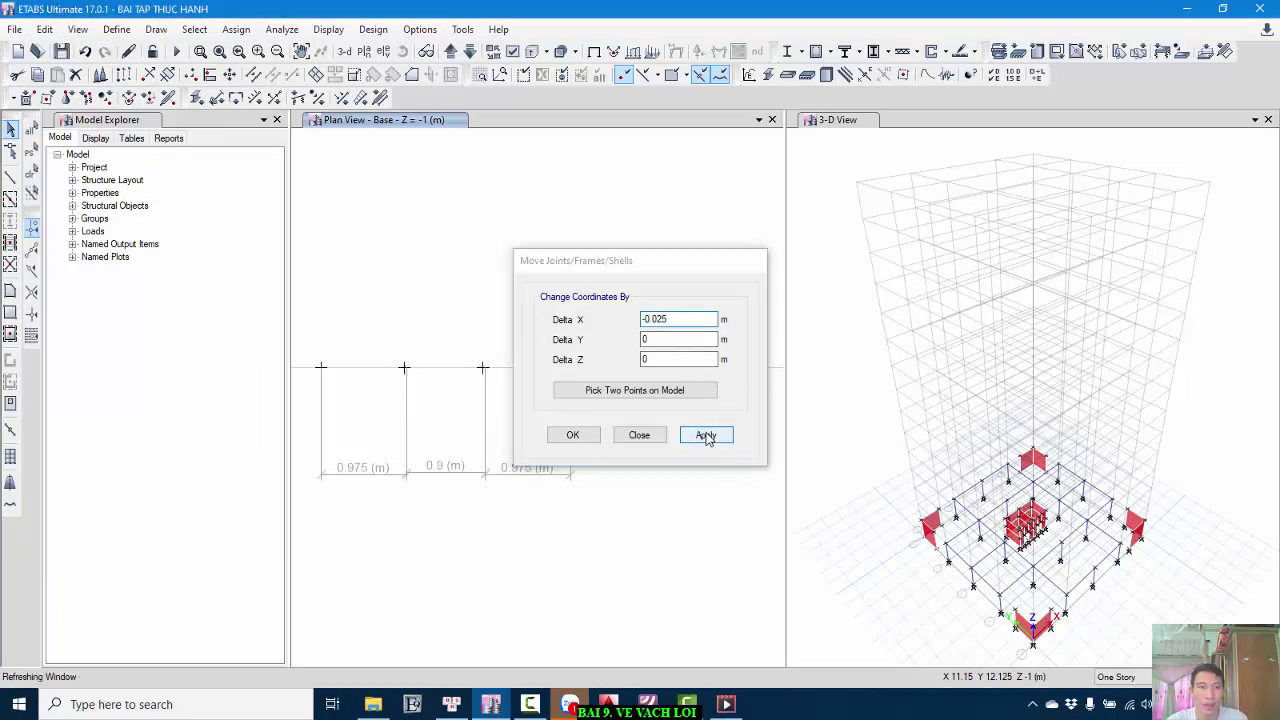
{"action": "left_click", "coordinate": [573, 436]}
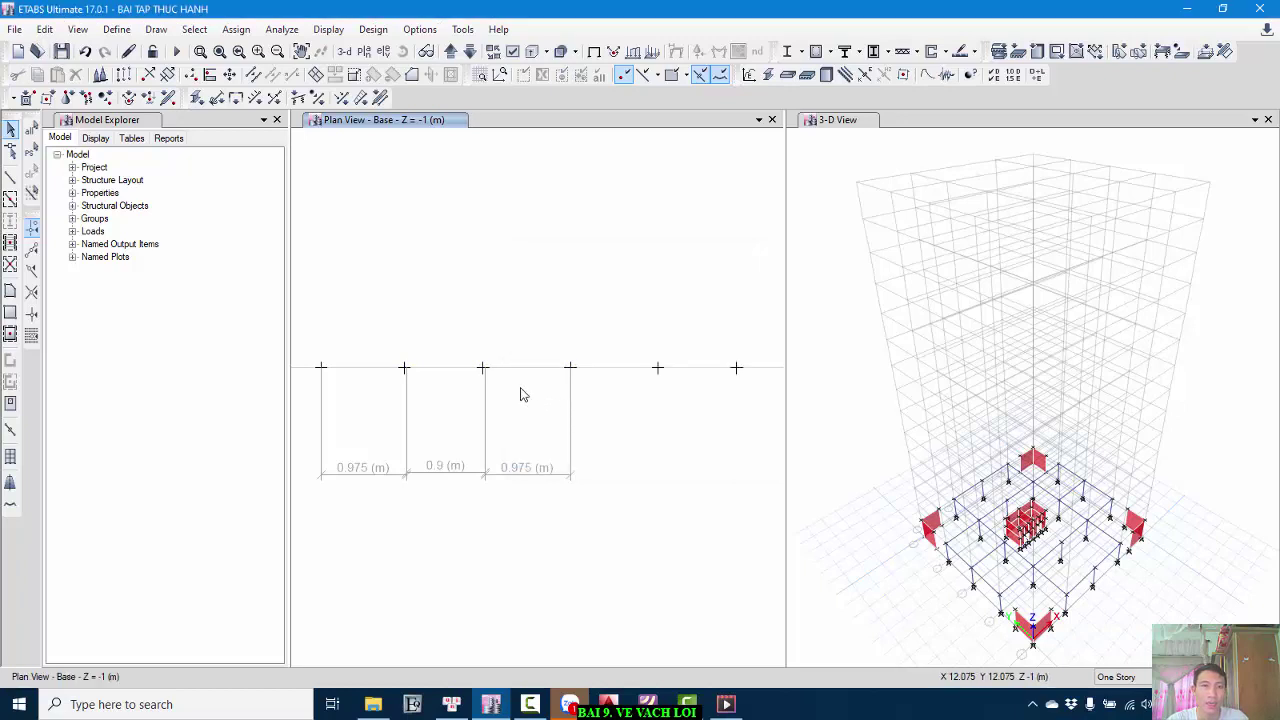
- Check both openings' joints on the Story1 plan and examine the core's door openings in the grid line C elevation
{"action": "left_click", "coordinate": [450, 52]}
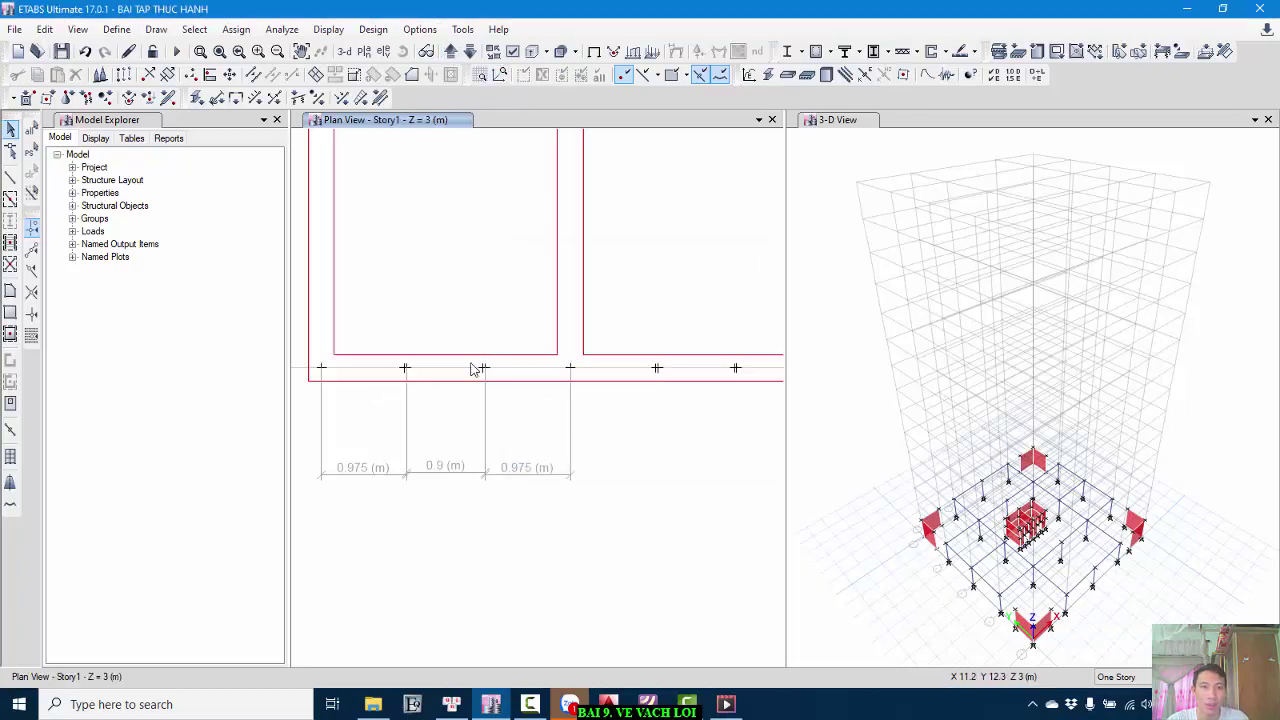
{"action": "middle_click_drag", "start_coordinate": [663, 420], "coordinate": [600, 397]}
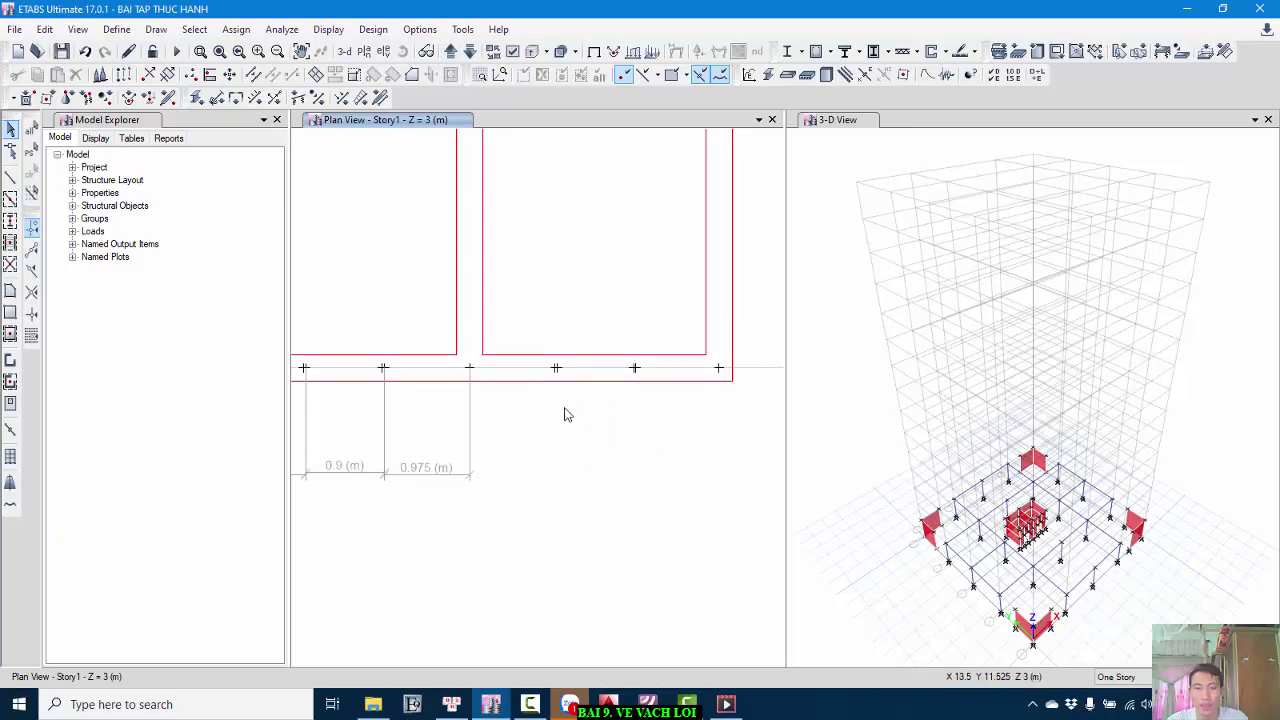
{"action": "middle_click_drag", "start_coordinate": [546, 434], "coordinate": [629, 420]}
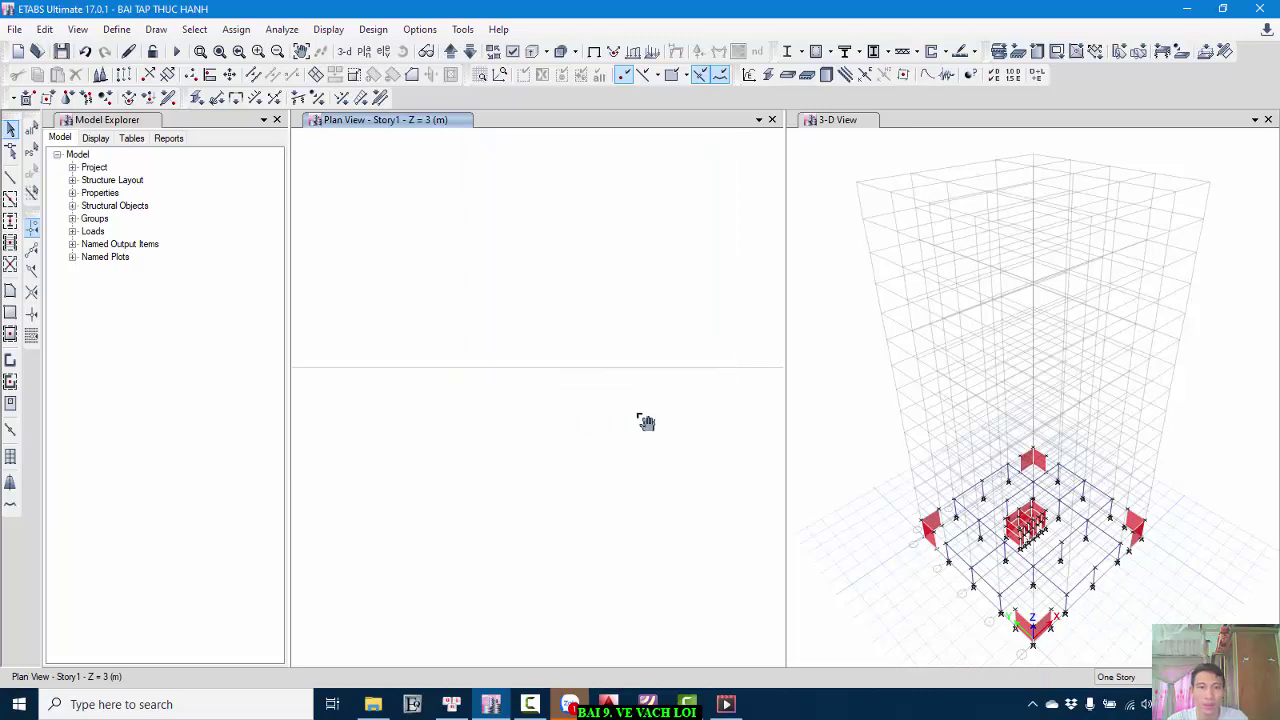
{"action": "scroll", "coordinate": [610, 395], "scroll_direction": "down", "scroll_amount": 5}
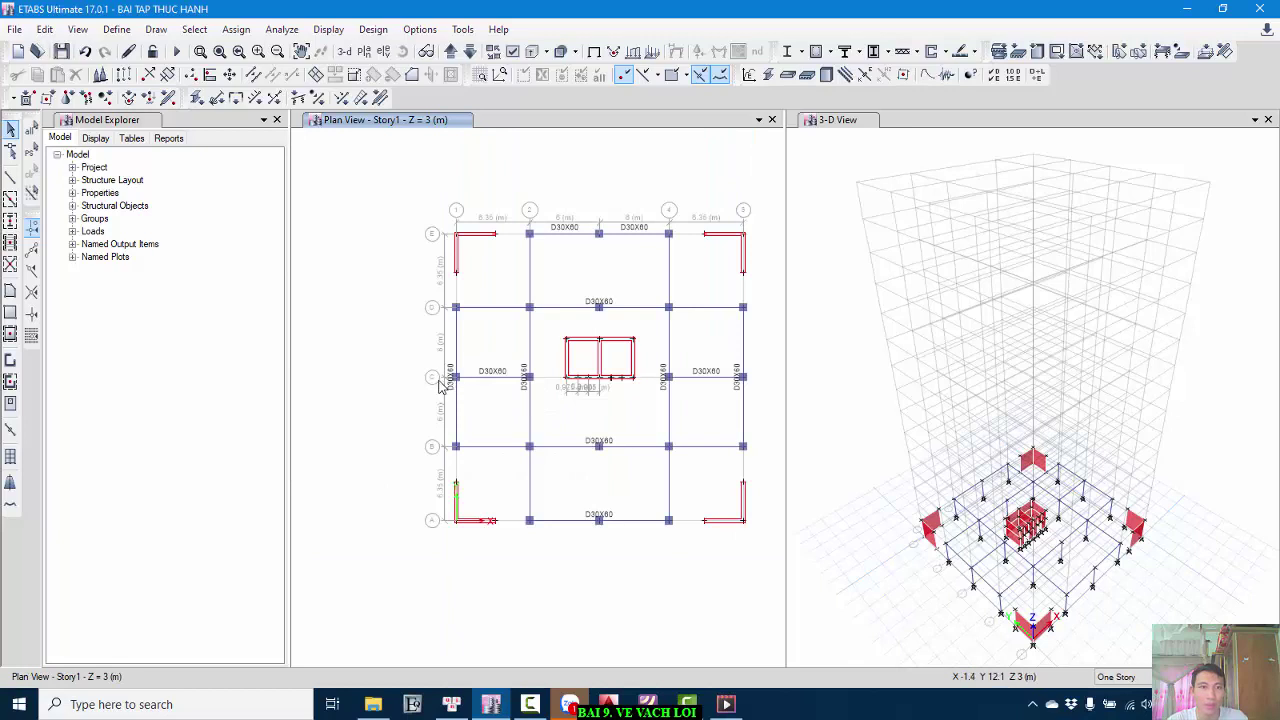
{"action": "left_click", "coordinate": [383, 51]}
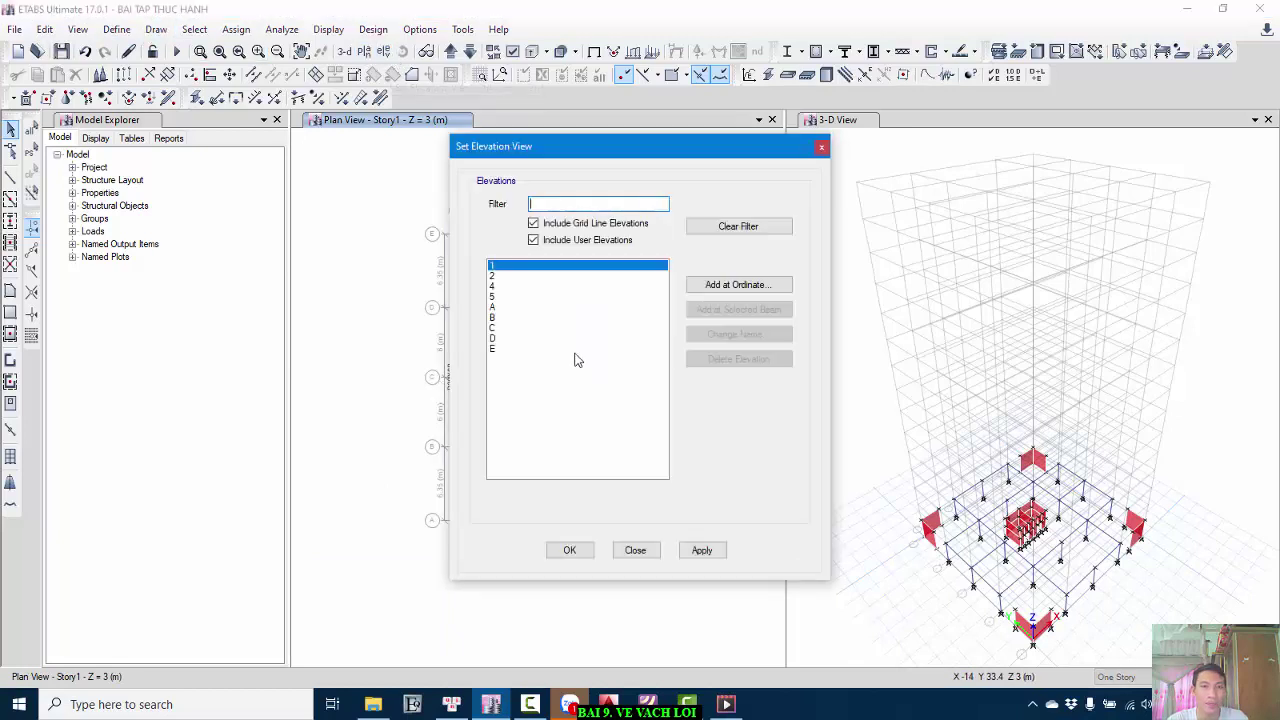
{"action": "left_click", "coordinate": [492, 327]}
{"action": "left_click", "coordinate": [701, 550]}
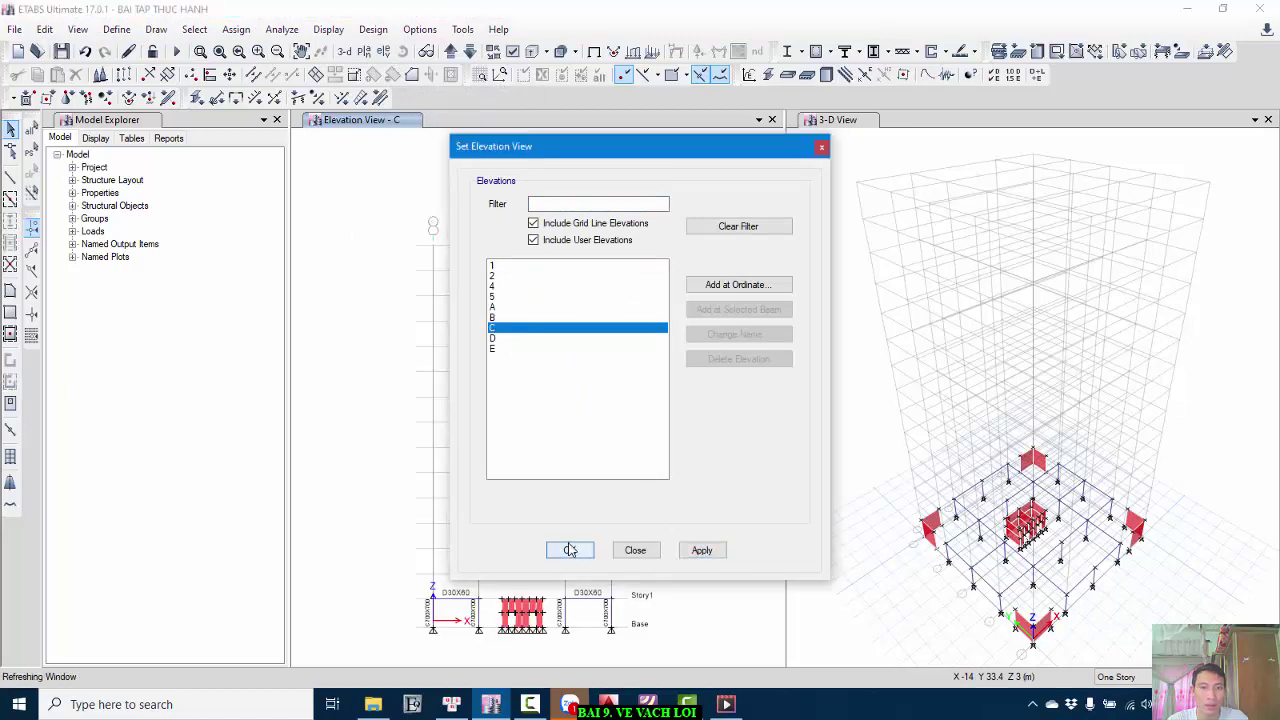
{"action": "left_click", "coordinate": [570, 550]}
{"action": "scroll", "coordinate": [523, 630], "scroll_direction": "up", "scroll_amount": 6}
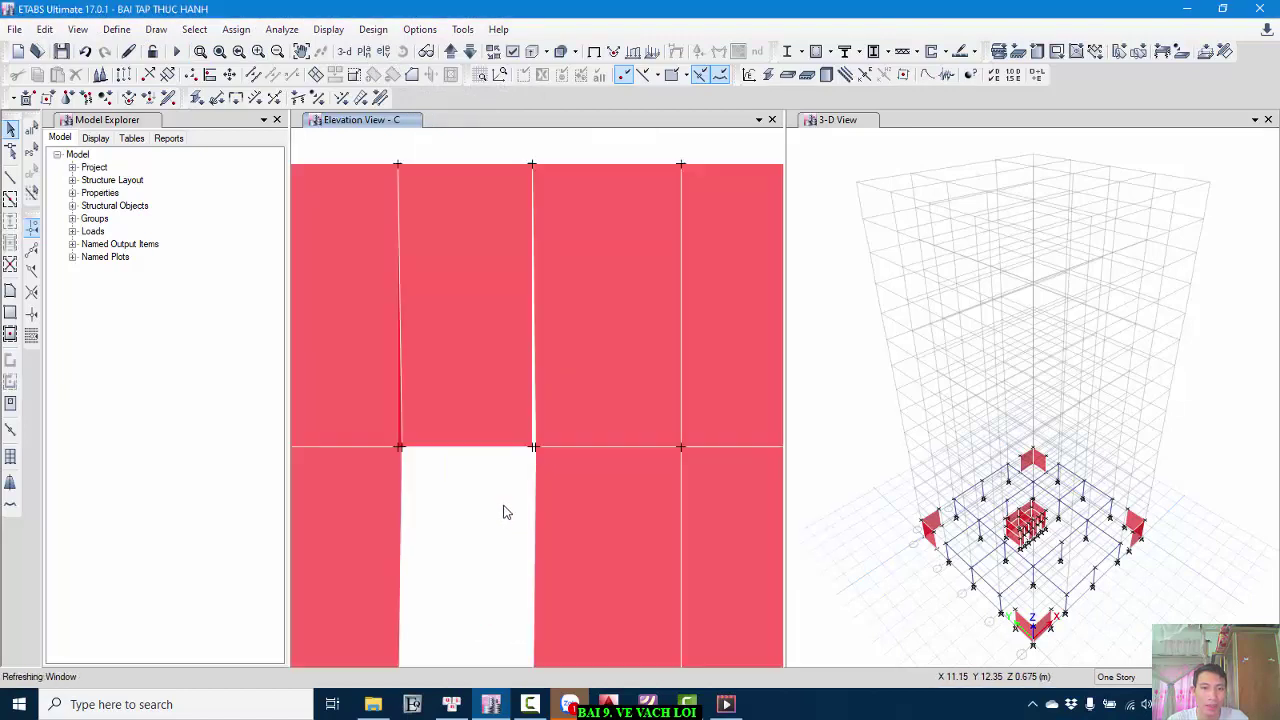
{"action": "scroll", "coordinate": [500, 462], "scroll_direction": "up", "scroll_amount": 3}
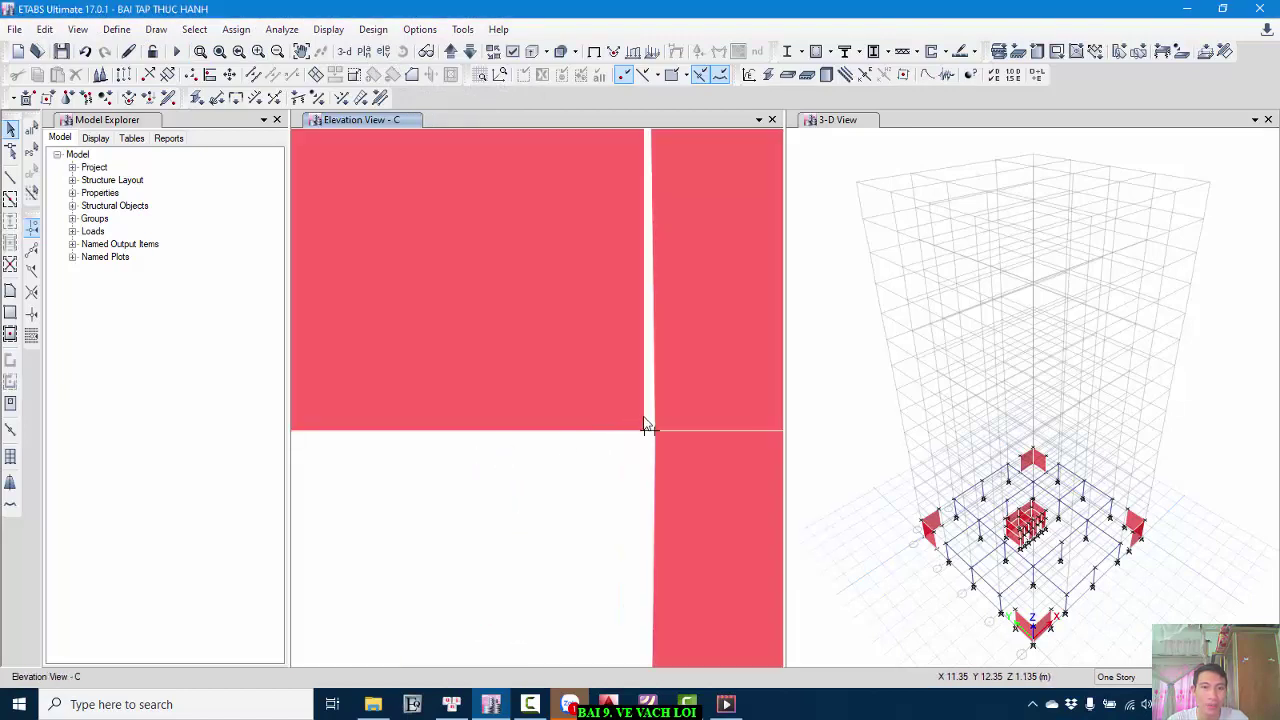
{"action": "scroll", "coordinate": [583, 431], "scroll_direction": "down", "scroll_amount": 2}
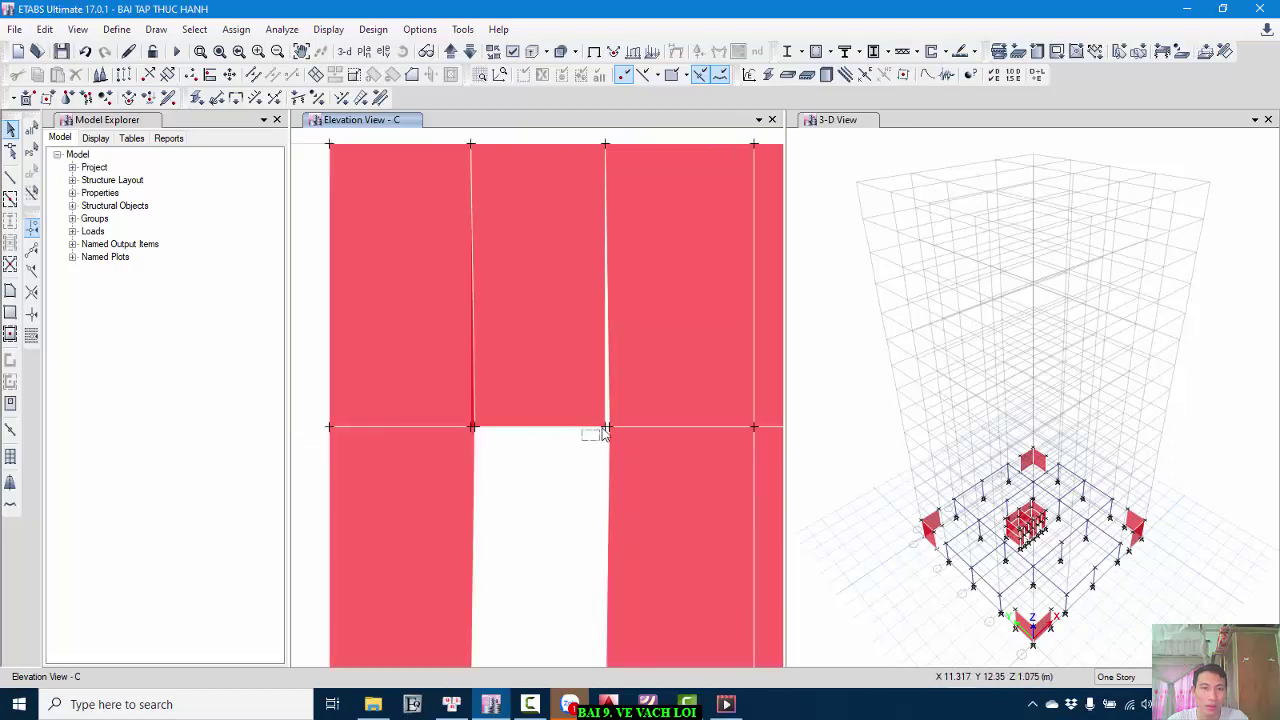
- Try to move a joint at the head of the left door opening's right edge by Delta X -0.025 m
{"action": "left_click", "coordinate": [607, 421]}
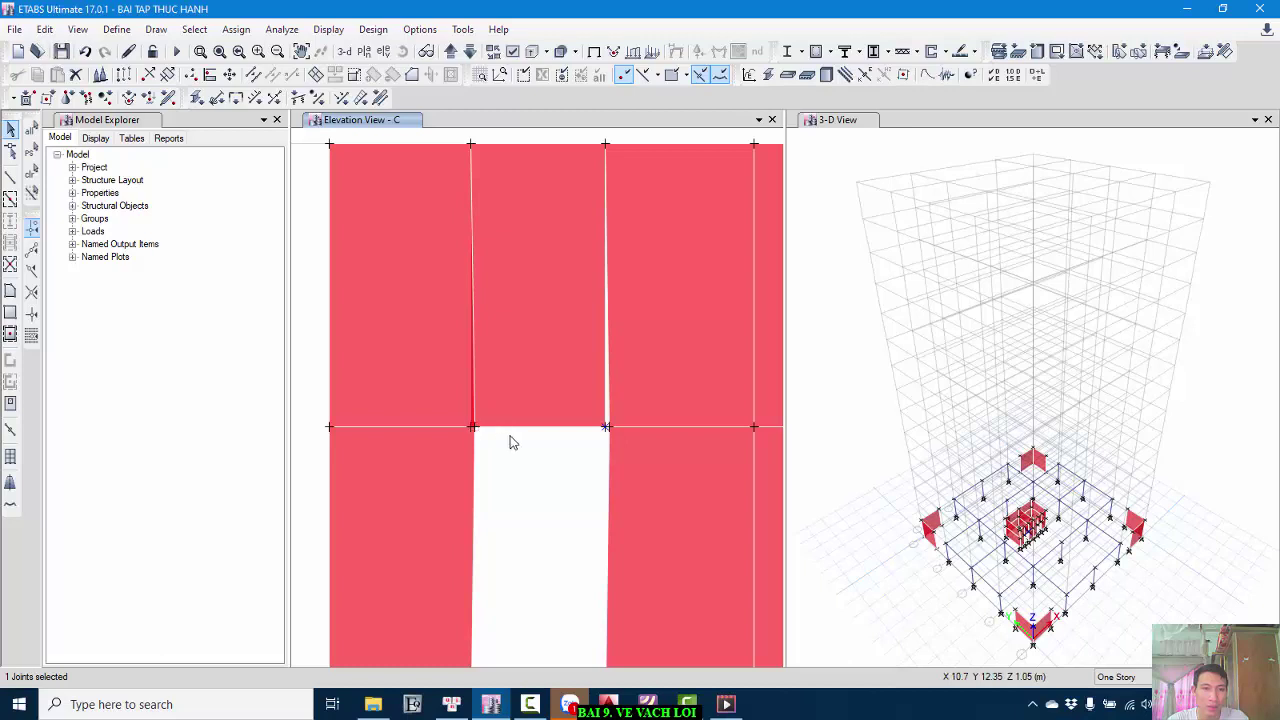
{"action": "left_click", "coordinate": [45, 29]}
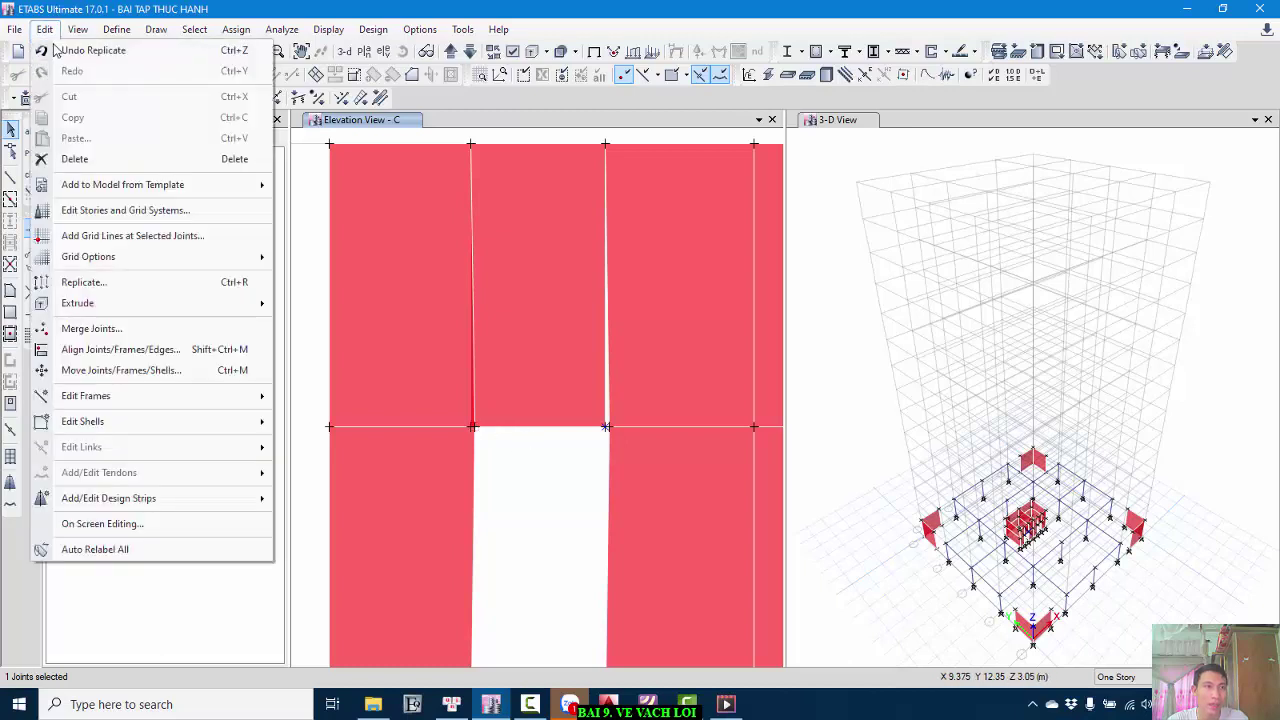
{"action": "key", "text": "Escape"}
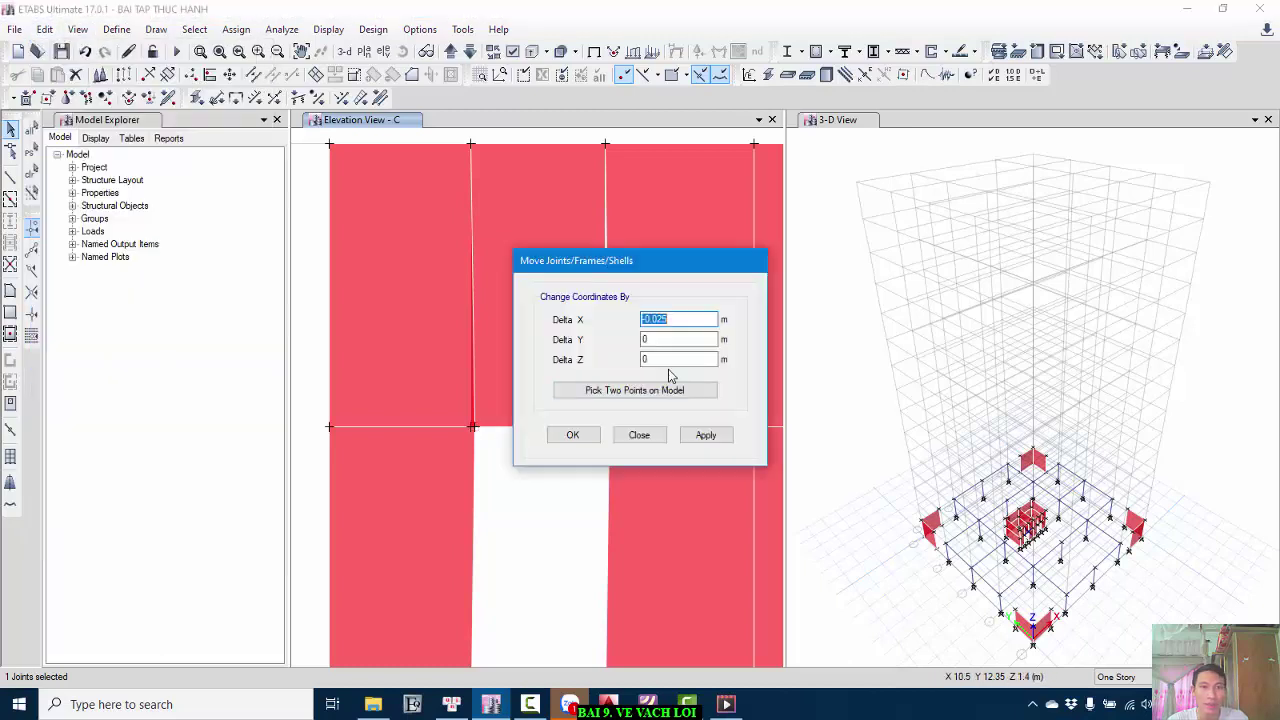
{"action": "left_click", "coordinate": [706, 436]}
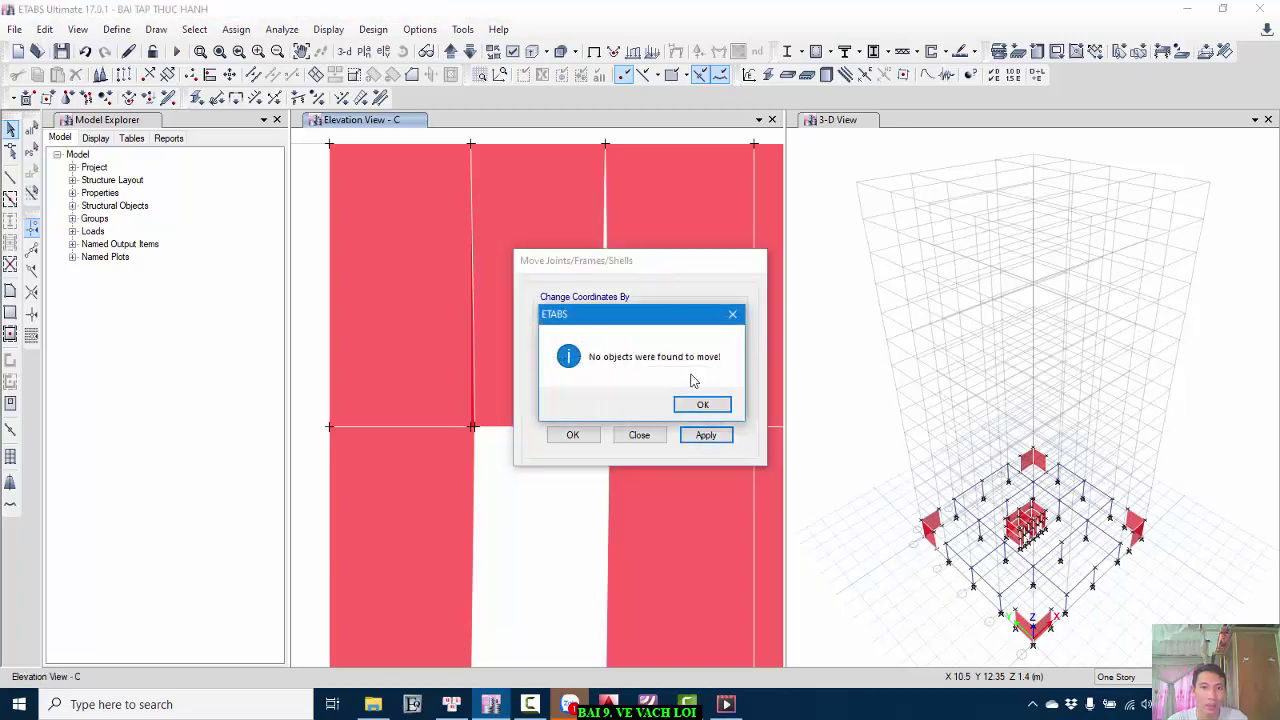
{"action": "left_click", "coordinate": [703, 405]}
{"action": "left_click_drag", "start_coordinate": [690, 266], "coordinate": [976, 269]}
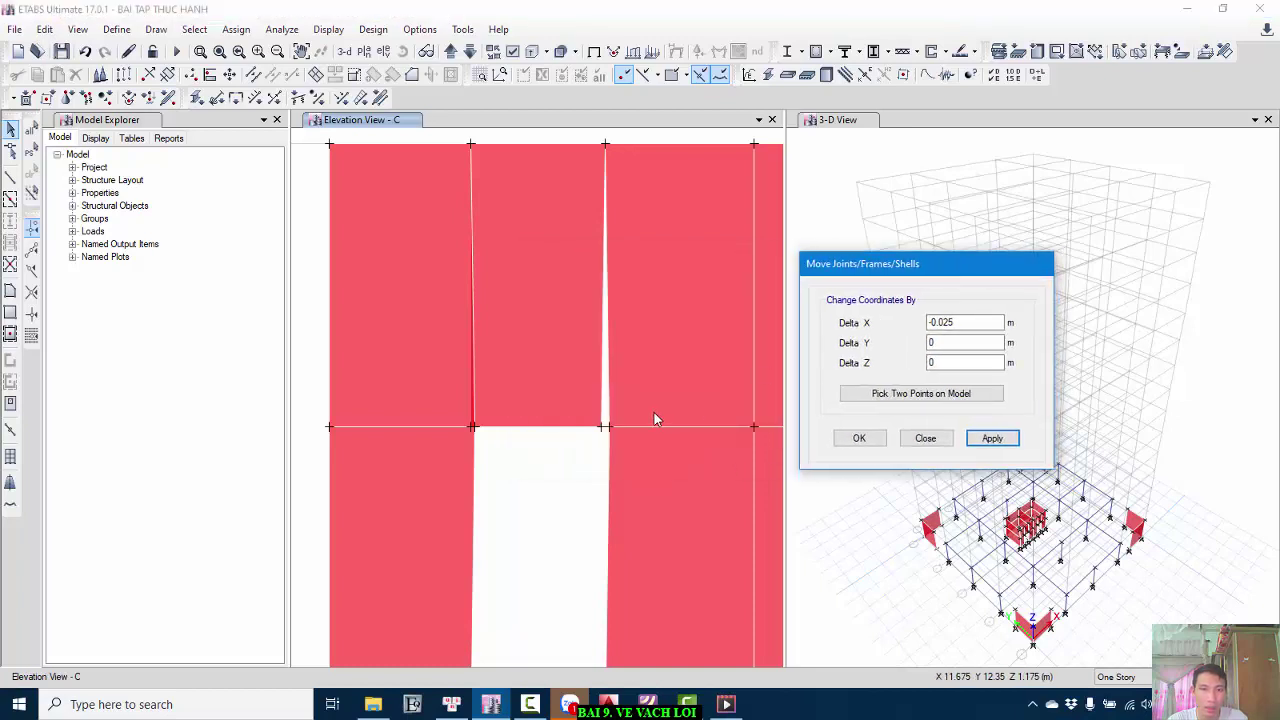
{"action": "scroll", "coordinate": [598, 441], "scroll_direction": "up", "scroll_amount": 2}
{"action": "left_click", "coordinate": [595, 440]}
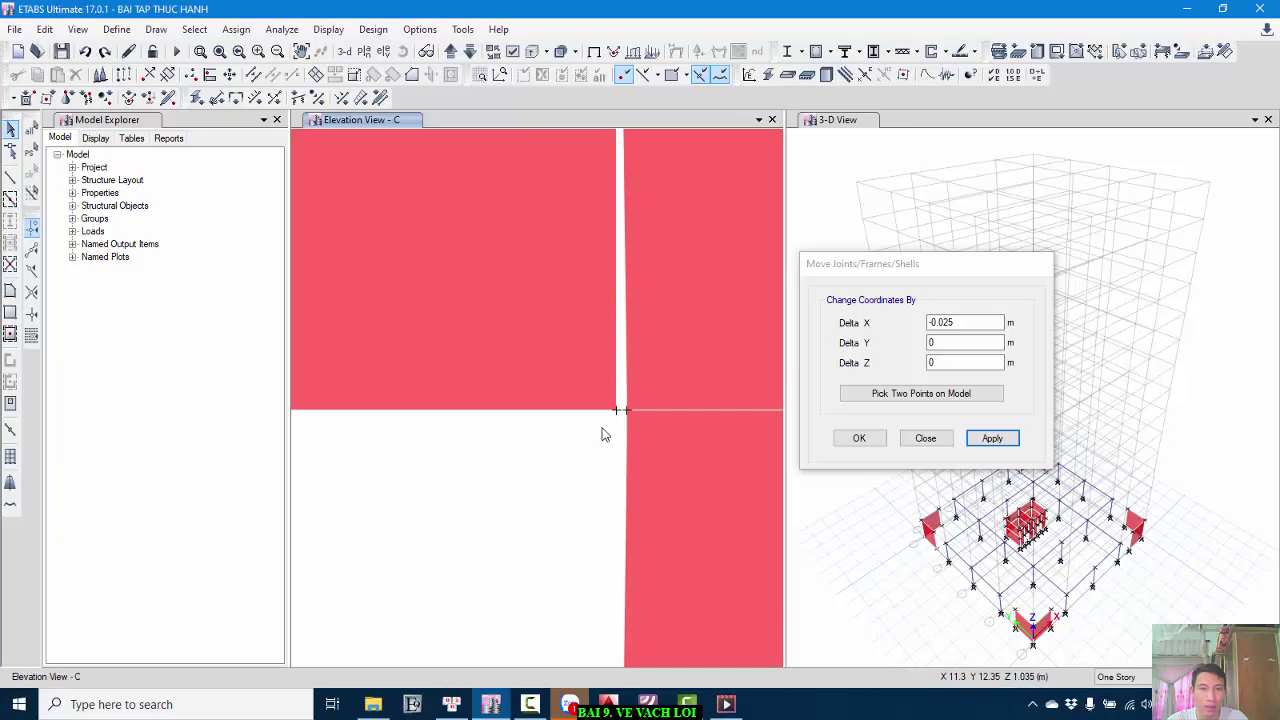
{"action": "scroll", "coordinate": [541, 454], "scroll_direction": "down", "scroll_amount": 3}
{"action": "scroll", "coordinate": [543, 457], "scroll_direction": "up", "scroll_amount": 2}
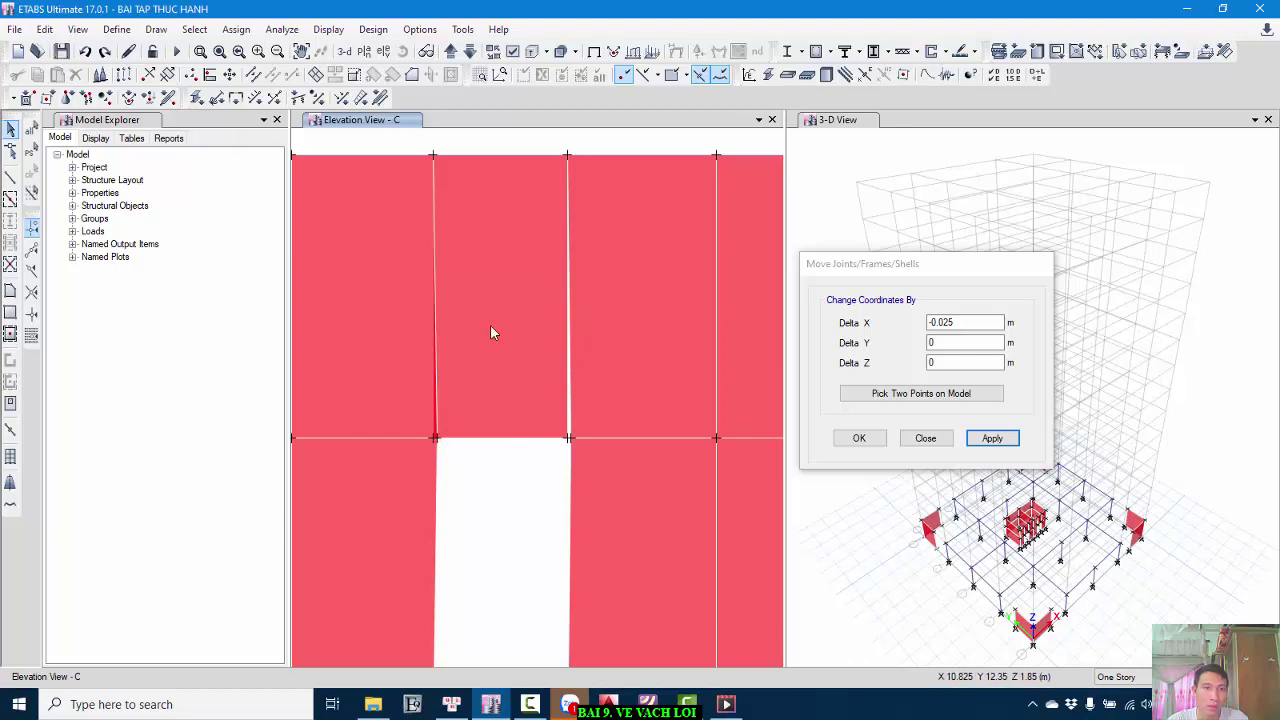
- Move the two side wall joints at the head of the left door opening by Delta X -0.025 m
{"action": "scroll", "coordinate": [490, 324], "scroll_direction": "down", "scroll_amount": 3}
{"action": "scroll", "coordinate": [493, 327], "scroll_direction": "up", "scroll_amount": 3}
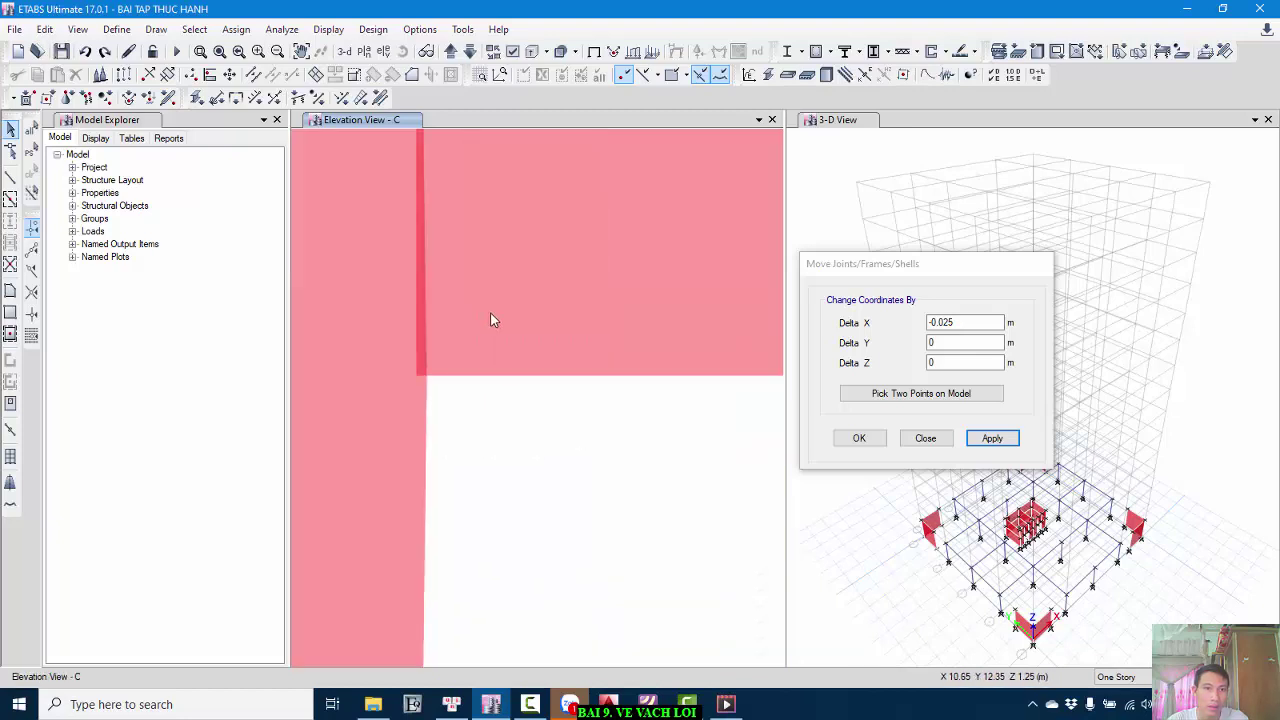
{"action": "scroll", "coordinate": [420, 405], "scroll_direction": "up", "scroll_amount": 2}
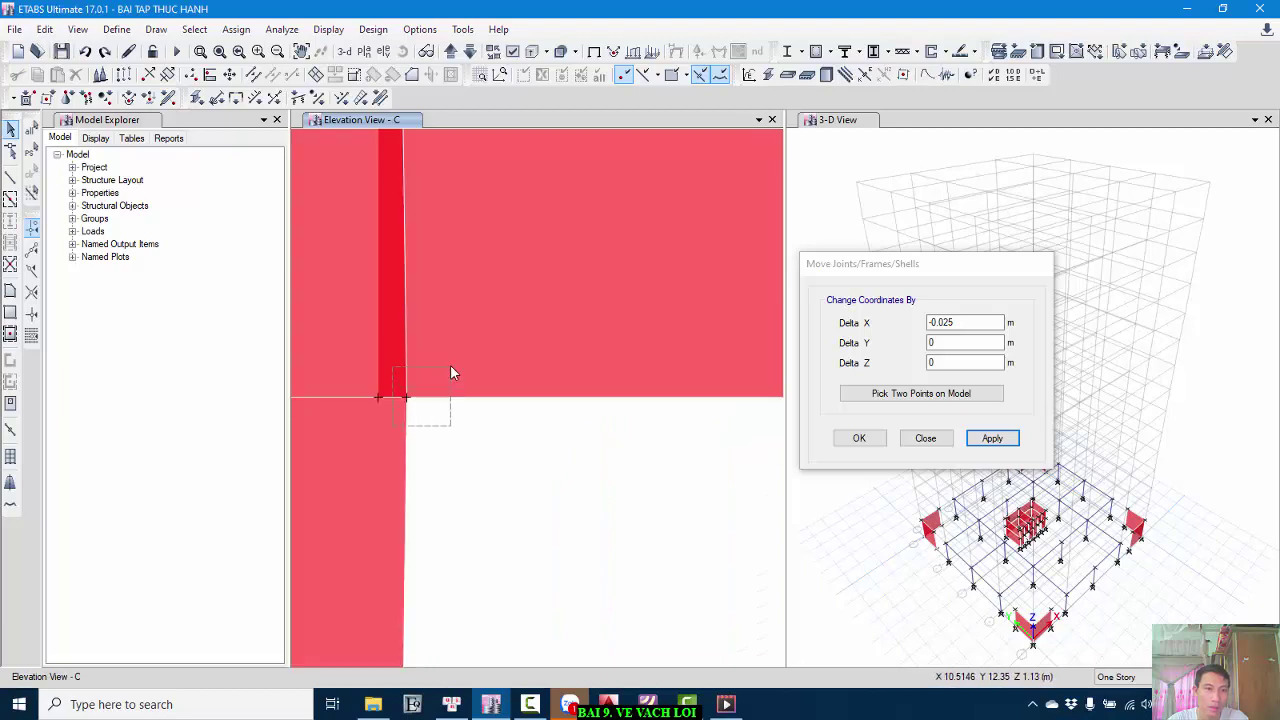
{"action": "left_click", "coordinate": [405, 397]}
{"action": "scroll", "coordinate": [466, 429], "scroll_direction": "down", "scroll_amount": 3}
{"action": "scroll", "coordinate": [470, 440], "scroll_direction": "up", "scroll_amount": 3}
{"action": "left_click_drag", "start_coordinate": [489, 494], "coordinate": [594, 414]}
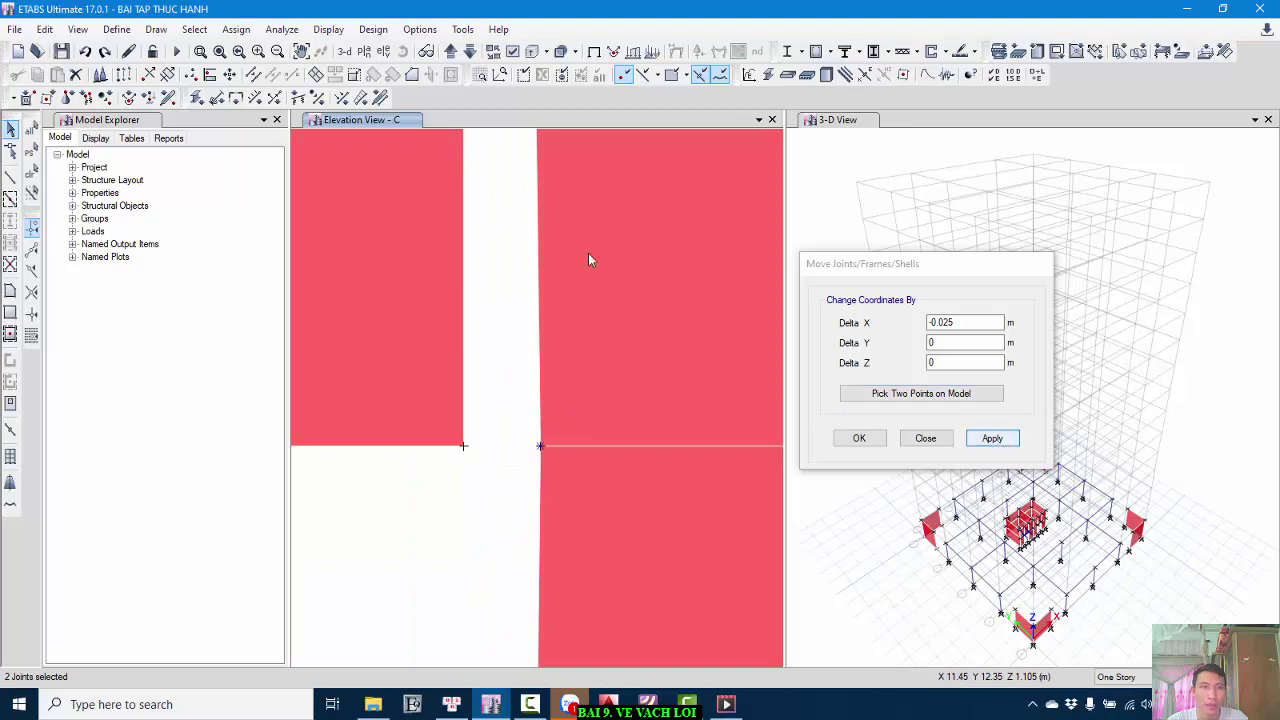
{"action": "left_click", "coordinate": [44, 29]}
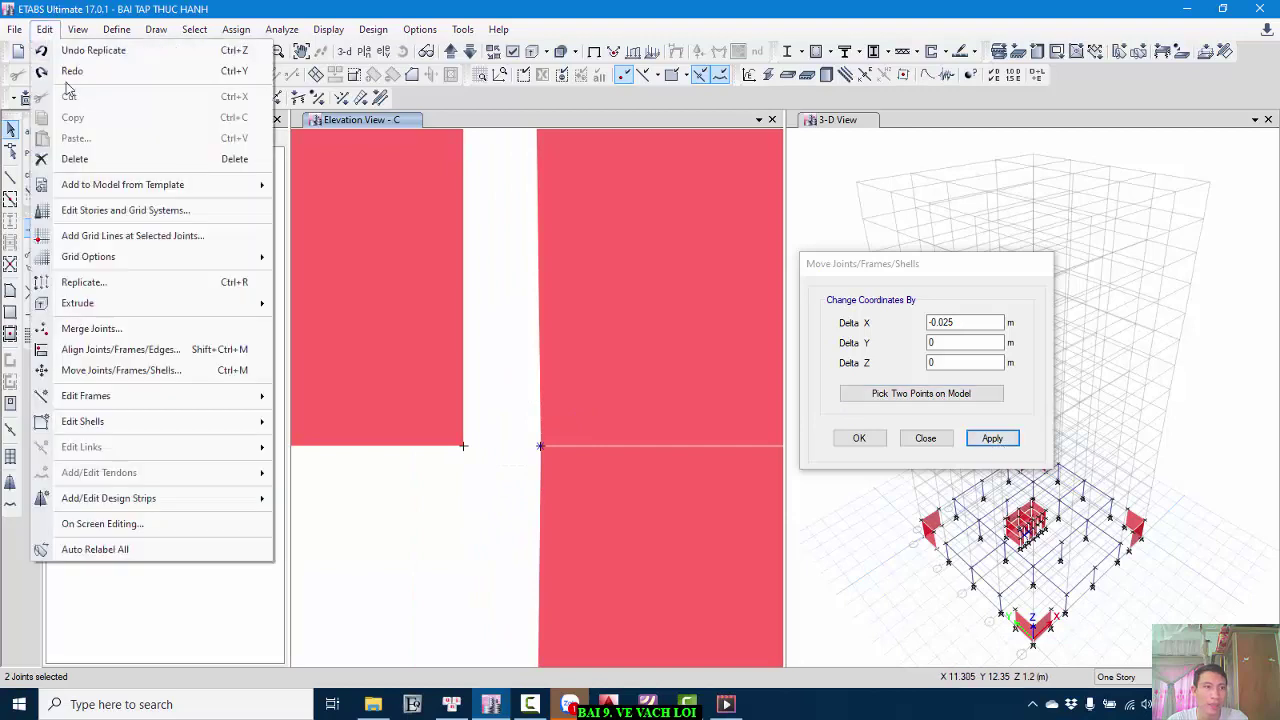
{"action": "left_click", "coordinate": [106, 370]}
{"action": "left_click", "coordinate": [706, 435]}
{"action": "left_click_drag", "start_coordinate": [600, 260], "coordinate": [1065, 278]}
- Move the two side wall joints at the head of the right door opening by Delta X 0.025 m
{"action": "scroll", "coordinate": [395, 330], "scroll_direction": "down", "scroll_amount": 3}
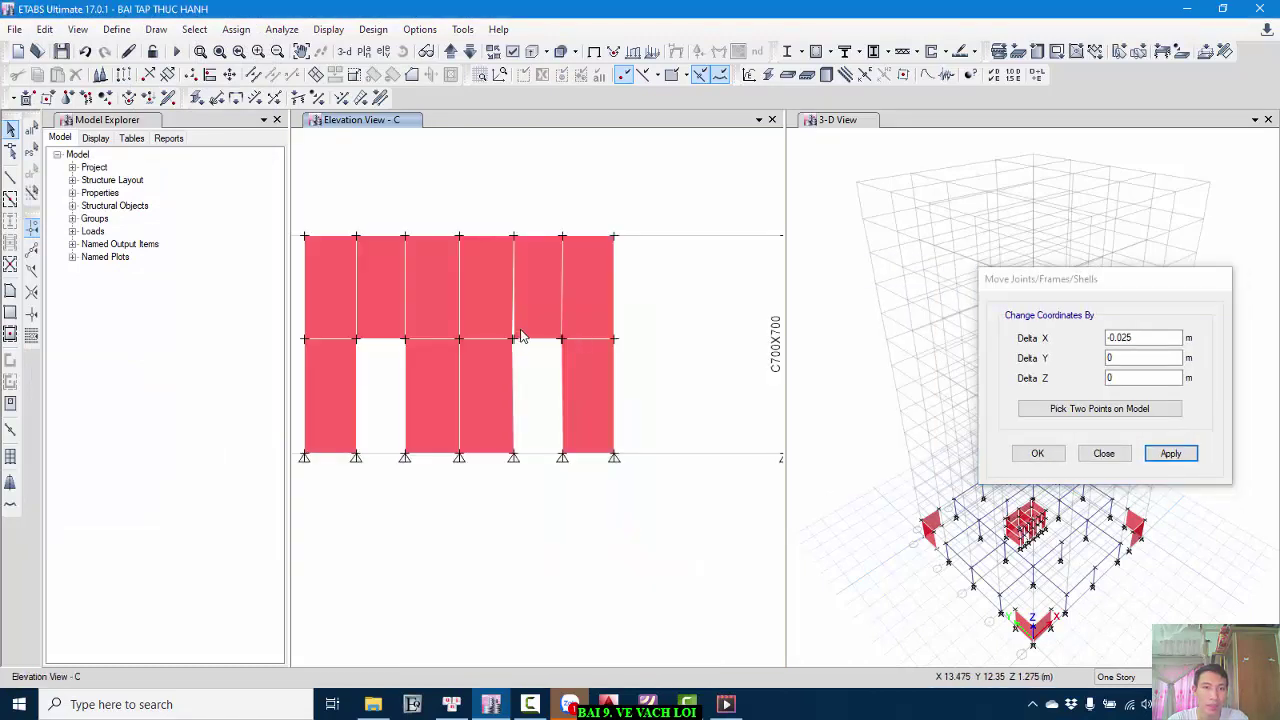
{"action": "scroll", "coordinate": [402, 345], "scroll_direction": "up", "scroll_amount": 4}
{"action": "left_click", "coordinate": [463, 390]}
{"action": "scroll", "coordinate": [470, 418], "scroll_direction": "down", "scroll_amount": 2}
{"action": "scroll", "coordinate": [540, 420], "scroll_direction": "up", "scroll_amount": 3}
{"action": "left_click", "coordinate": [401, 480]}
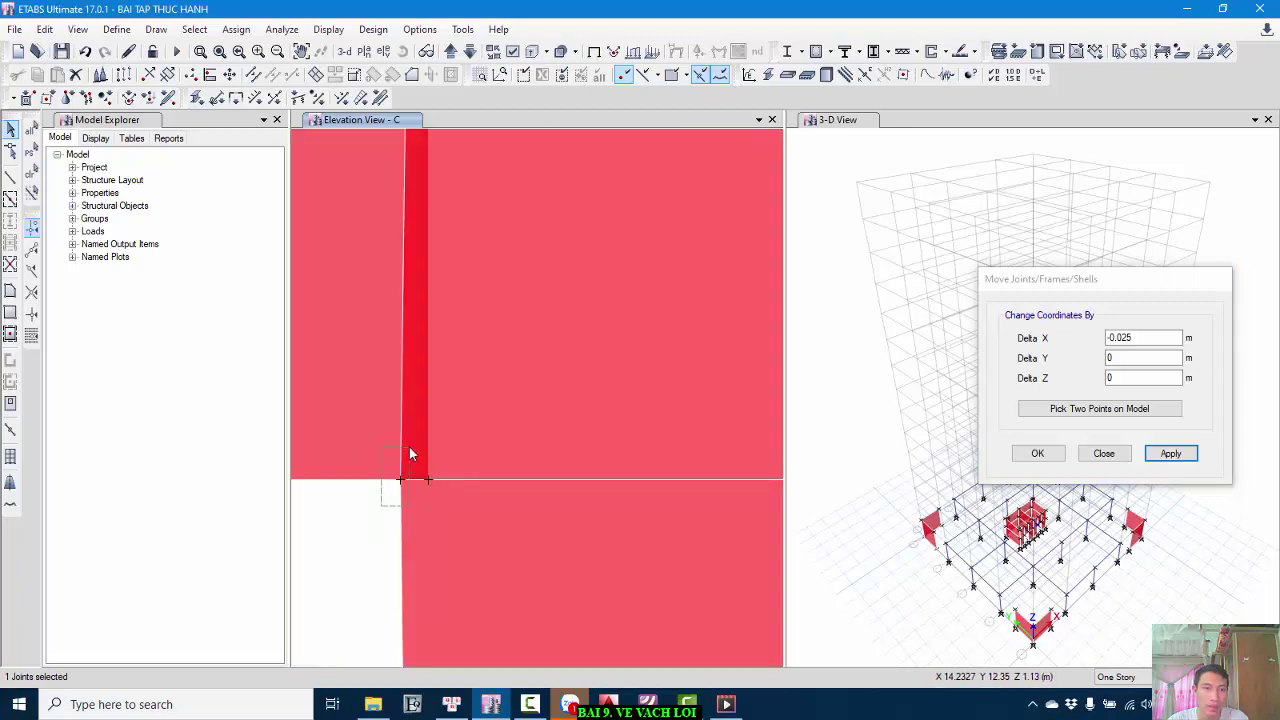
{"action": "left_click", "coordinate": [45, 29]}
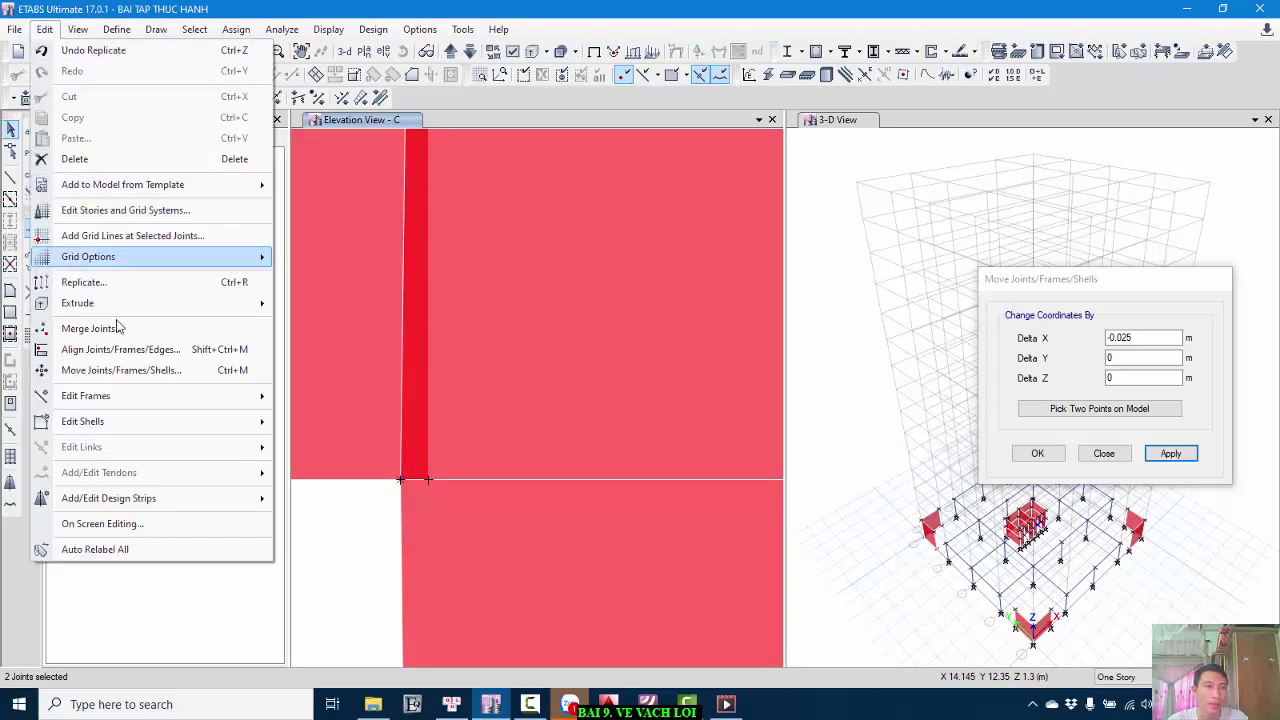
{"action": "left_click", "coordinate": [125, 372]}
{"action": "left_click_drag", "start_coordinate": [696, 319], "coordinate": [537, 320]}
{"action": "type", "text": "0.025"}
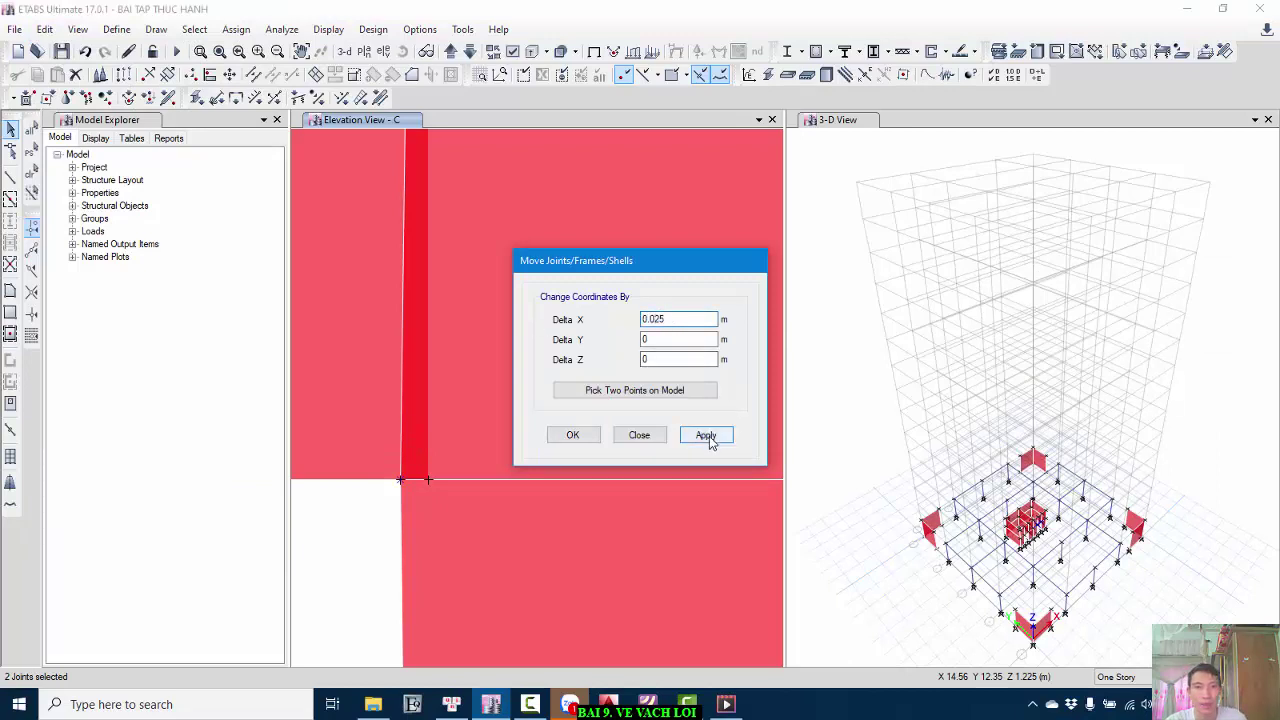
{"action": "left_click", "coordinate": [709, 435]}
{"action": "left_click", "coordinate": [572, 437]}
{"action": "scroll", "coordinate": [637, 349], "scroll_direction": "down", "scroll_amount": 3}
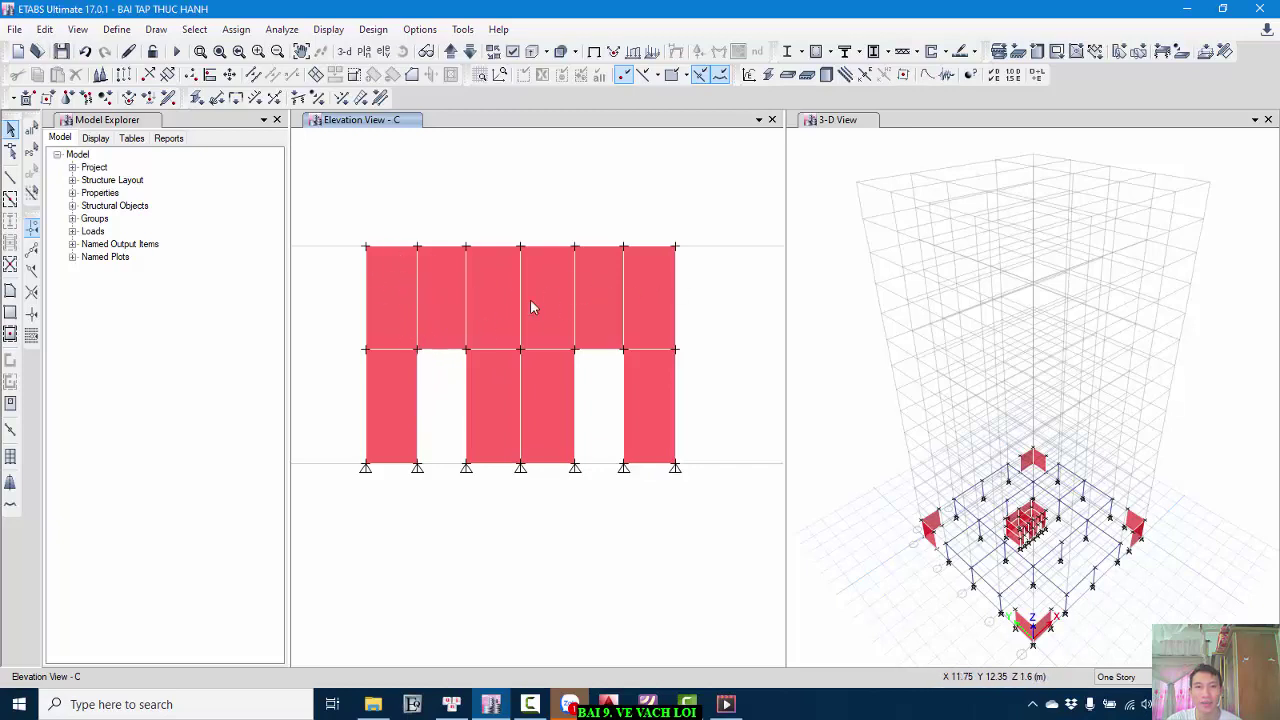
{"action": "scroll", "coordinate": [630, 338], "scroll_direction": "down", "scroll_amount": 4}
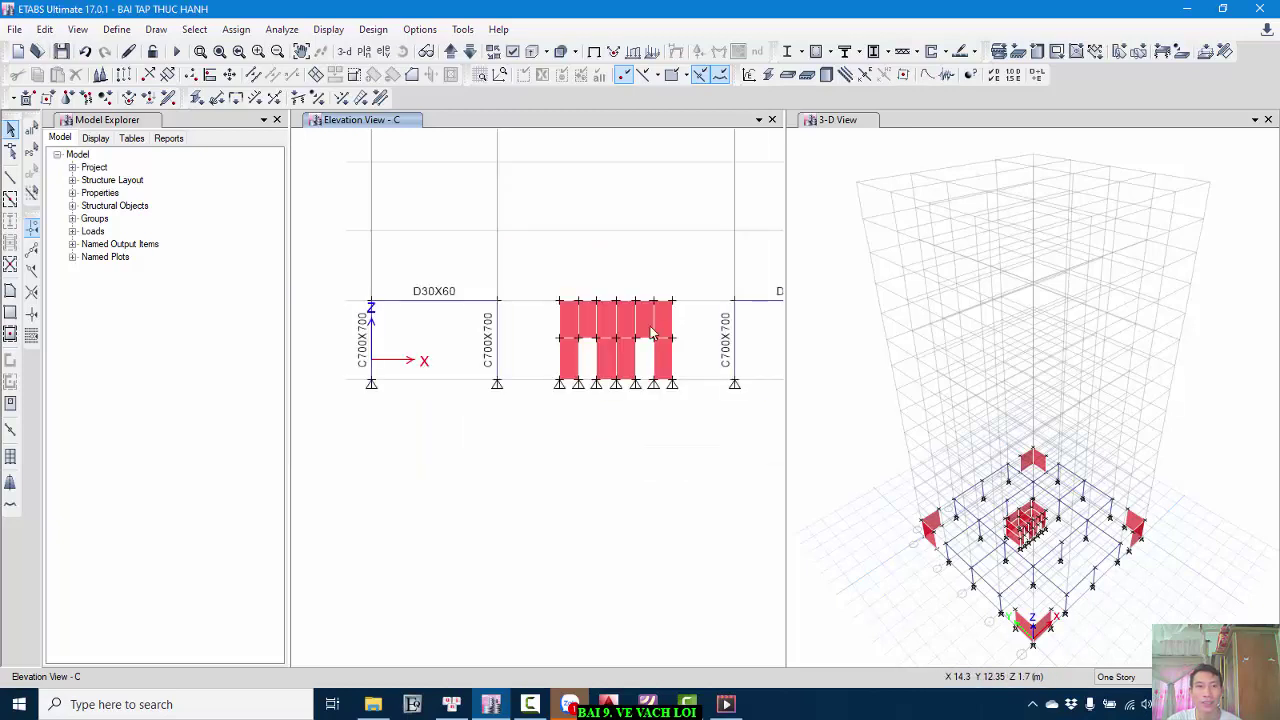